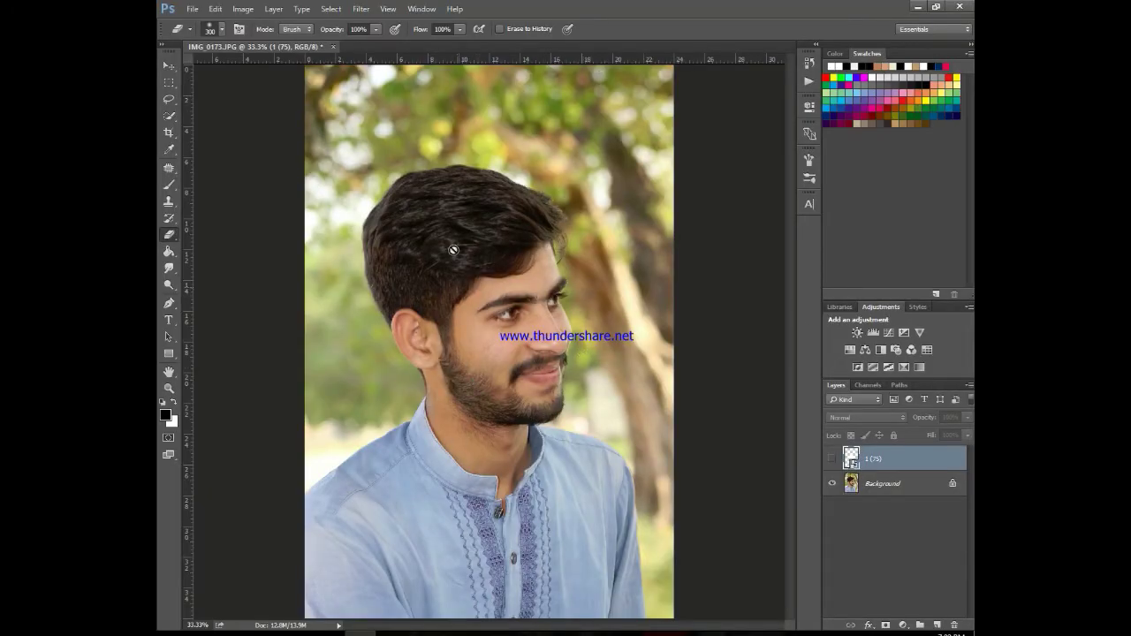
Switch to the Mixer Brush Tool and set its Wet value to 19%
right_click(171, 190)
click(212, 225)
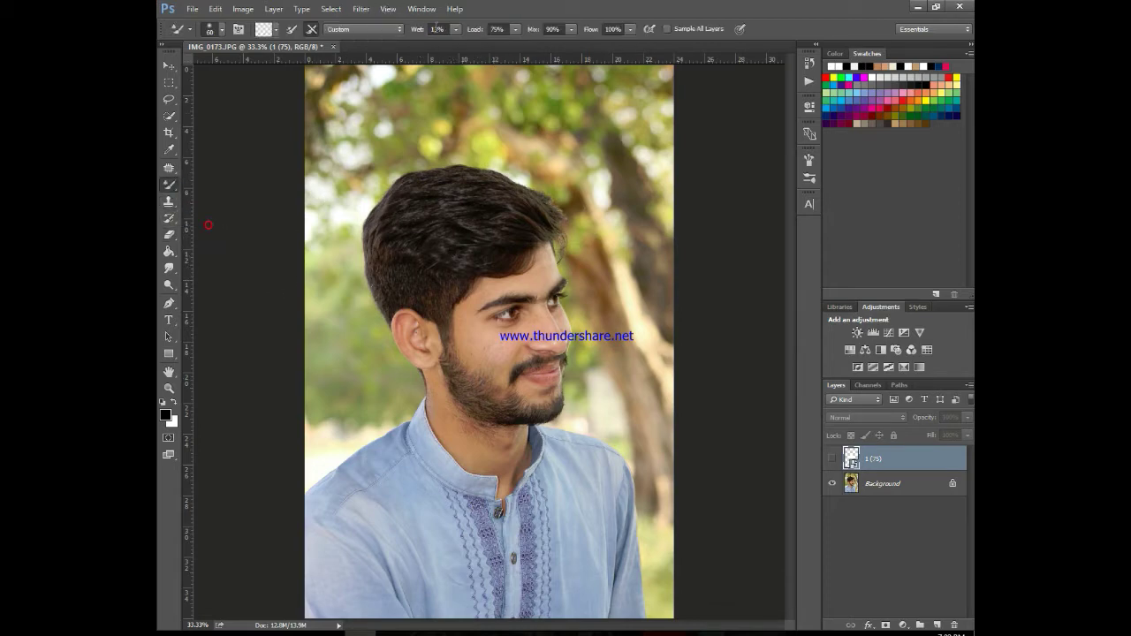
click(456, 31)
click(489, 307)
Dismiss the hidden-layer warning and make the Background layer the paint target
click(489, 308)
click(545, 241)
click(881, 483)
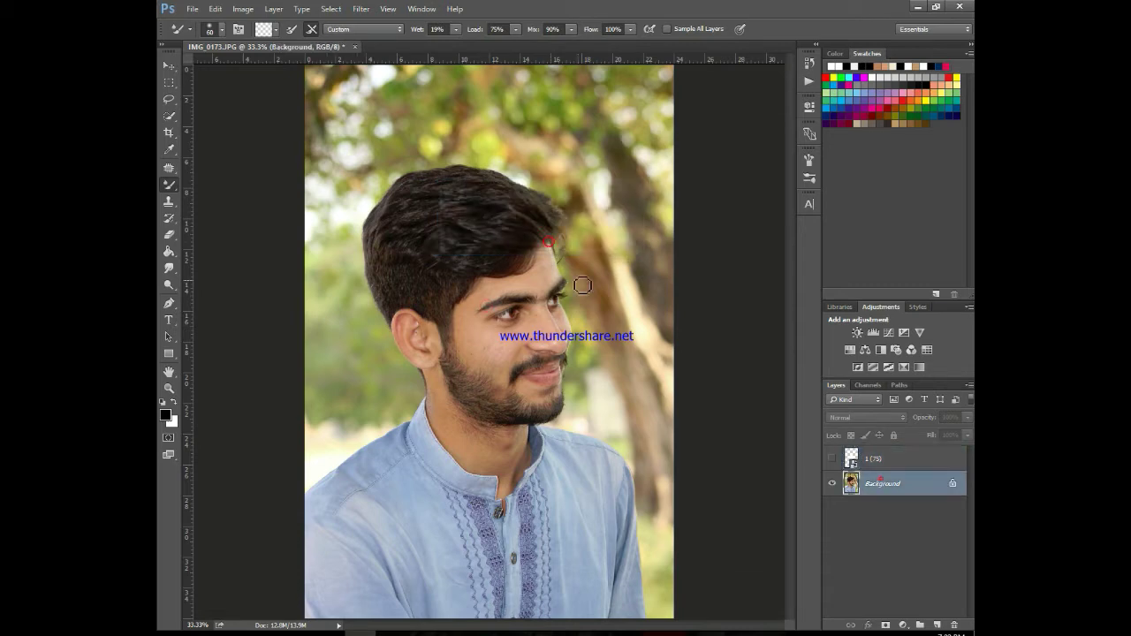
Zoom to 66.7% and blend the cheek skin toward the mustache, resizing the brush to 100 then 80
key(ctrl+plus)
key(ctrl+plus)
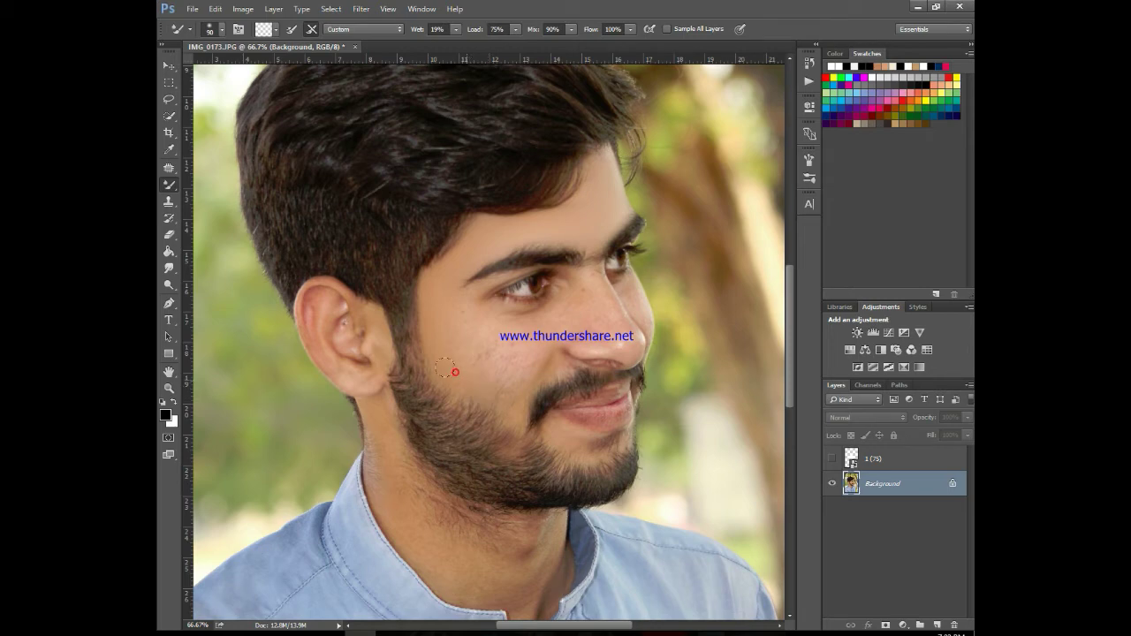
drag(444, 368, 500, 401)
key(bracketright)
key(bracketright)
key(bracketright)
click(534, 360)
key(bracketleft)
key(bracketleft)
Smooth the skin around the nose mole, nose bridge, nose tip and both cheeks
click(590, 283)
click(616, 336)
click(596, 313)
click(626, 287)
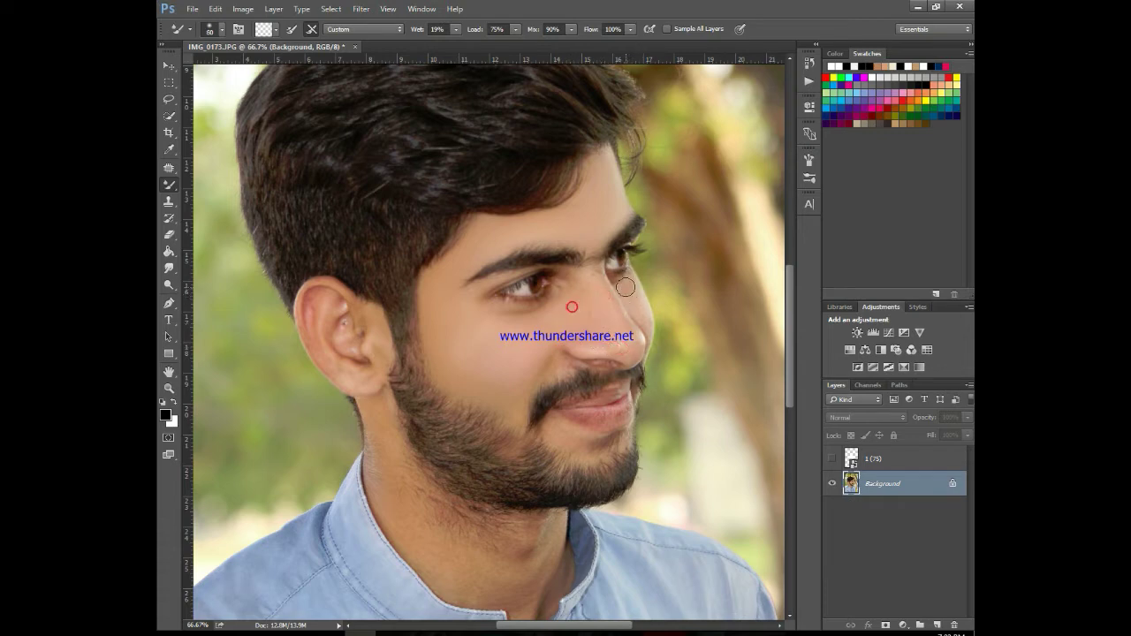
click(633, 292)
click(632, 357)
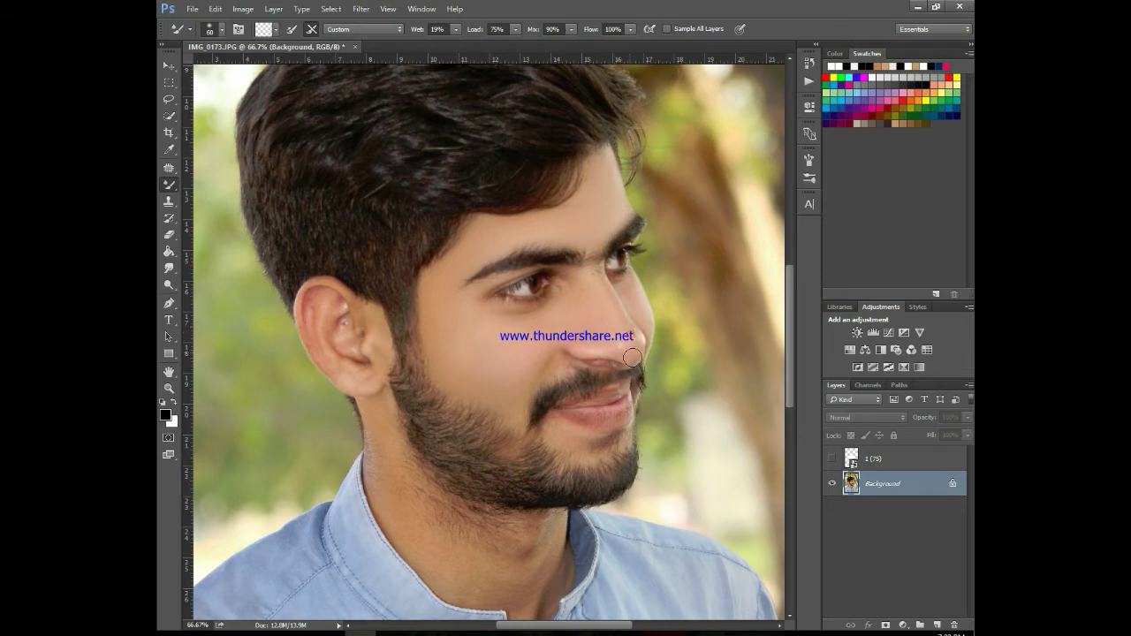
click(554, 360)
click(452, 293)
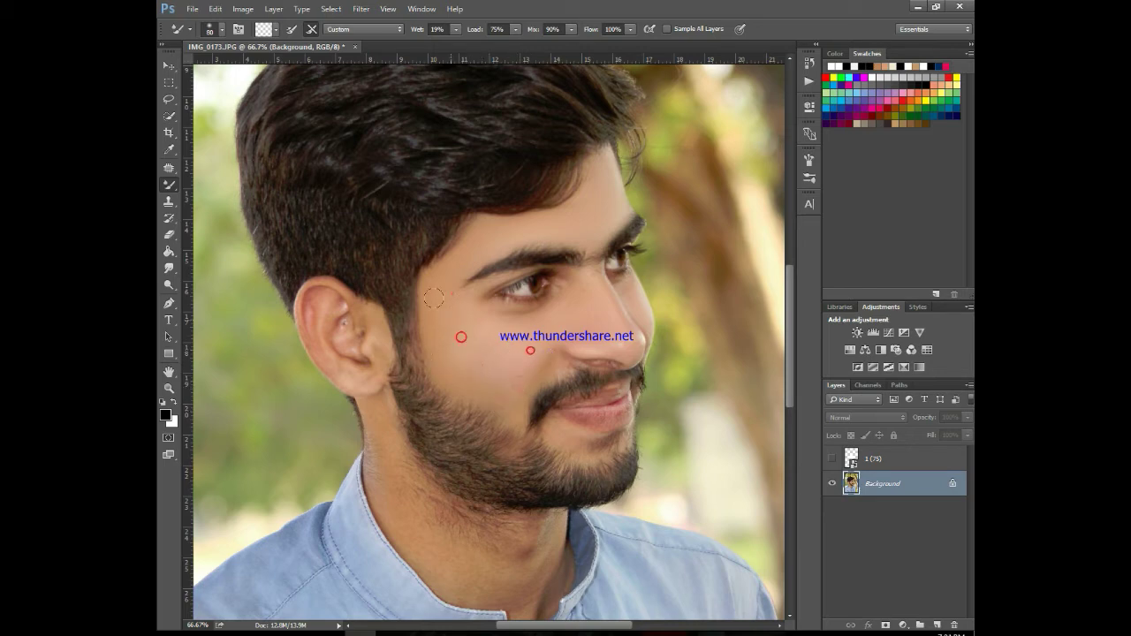
click(433, 343)
scroll(609, 318, down, 1)
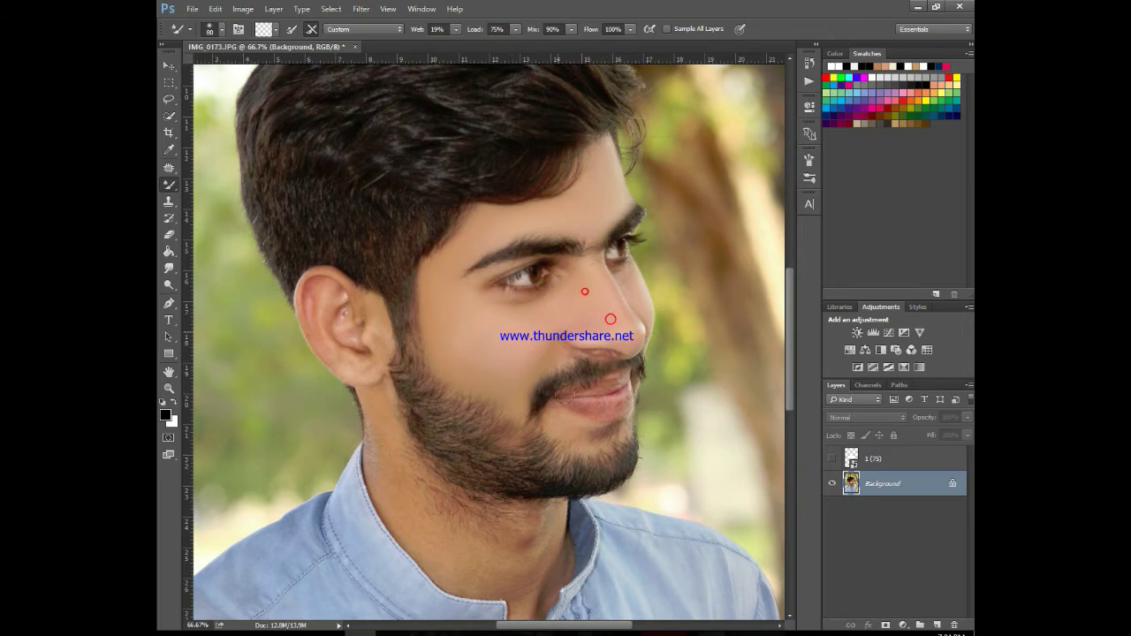
scroll(585, 292, down, 1)
Blend and repaint the skin along the lip at 70 px, then enlarge the brush to 80
key(bracketleft)
key(bracketleft)
key(bracketleft)
drag(626, 389, 572, 415)
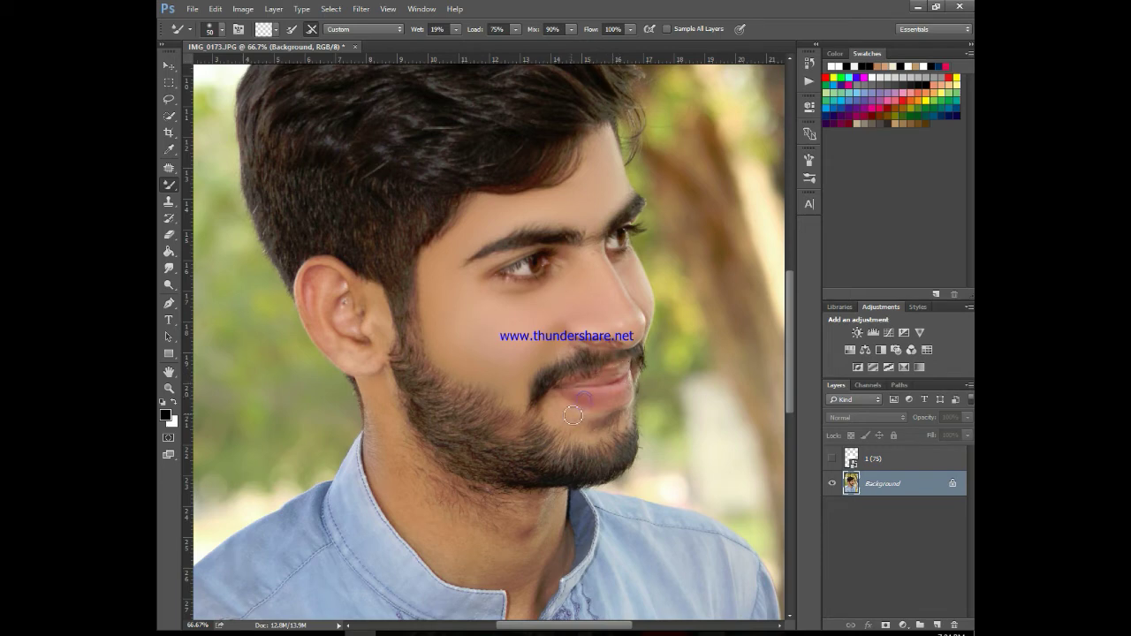
key(bracketright)
key(bracketright)
drag(559, 405, 578, 425)
scroll(494, 424, down, 2)
scroll(415, 344, down, 2)
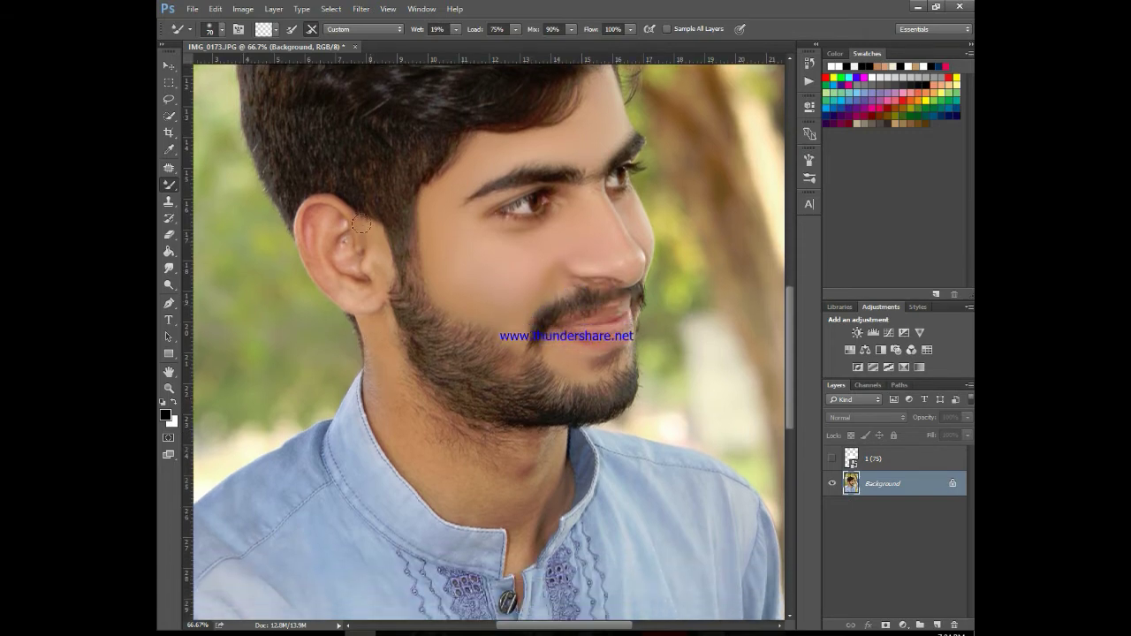
key(bracketright)
scroll(356, 282, down, 2)
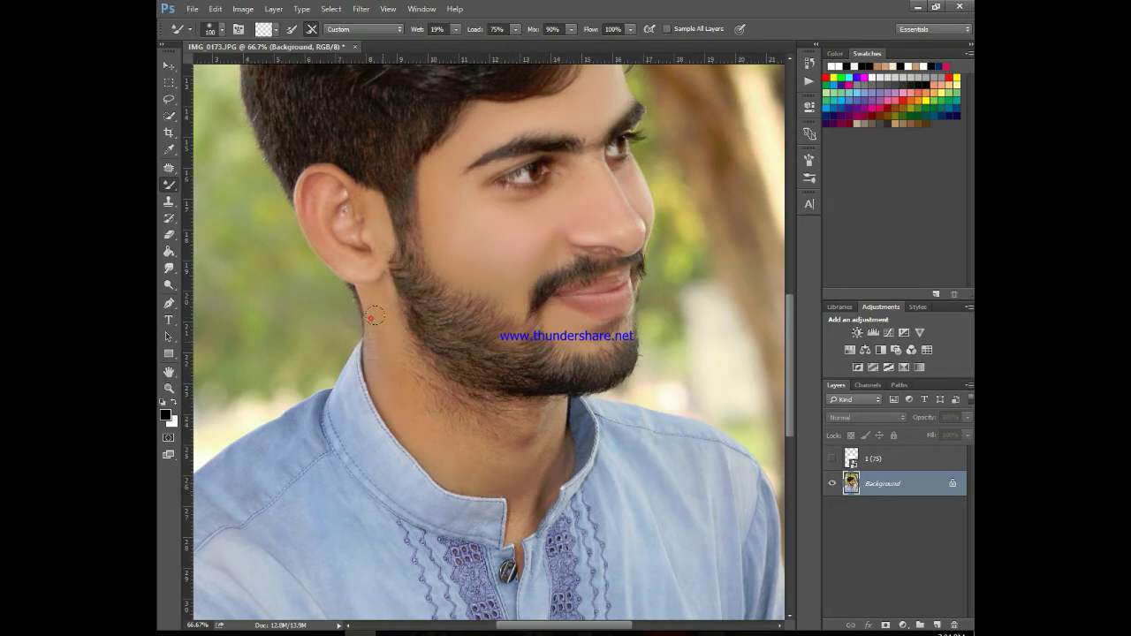
Smooth the skin down the neck, below the beard and along the collar edge
click(370, 318)
click(417, 425)
click(499, 477)
key(bracketleft)
key(bracketleft)
key(bracketleft)
key(bracketleft)
key(bracketleft)
click(517, 511)
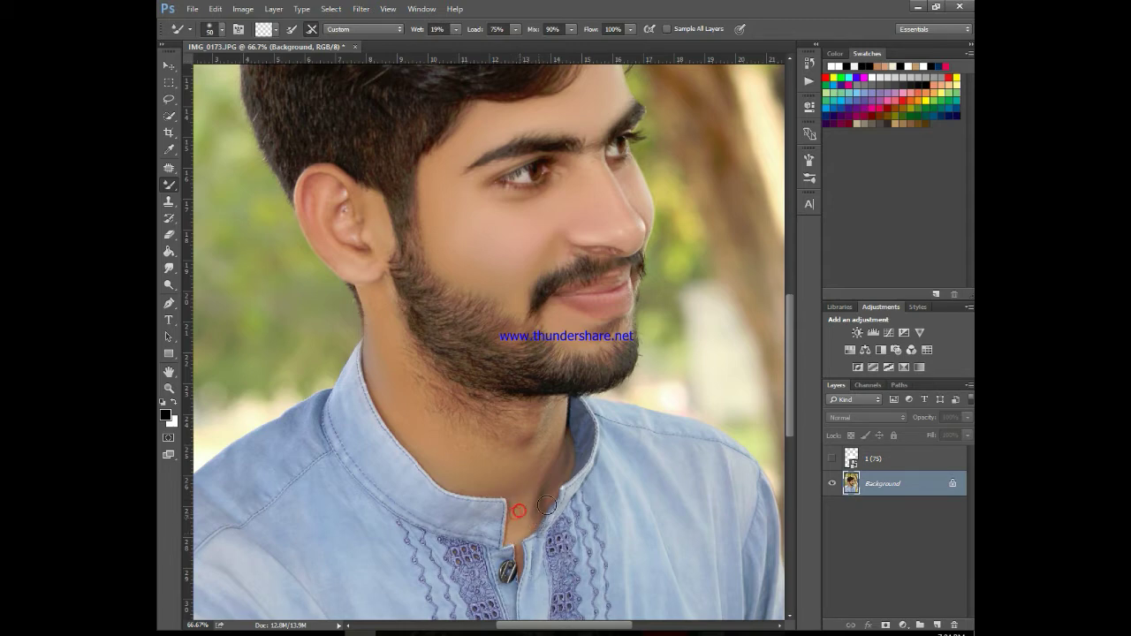
key(bracketright)
key(bracketright)
click(525, 502)
click(560, 466)
click(539, 428)
click(418, 394)
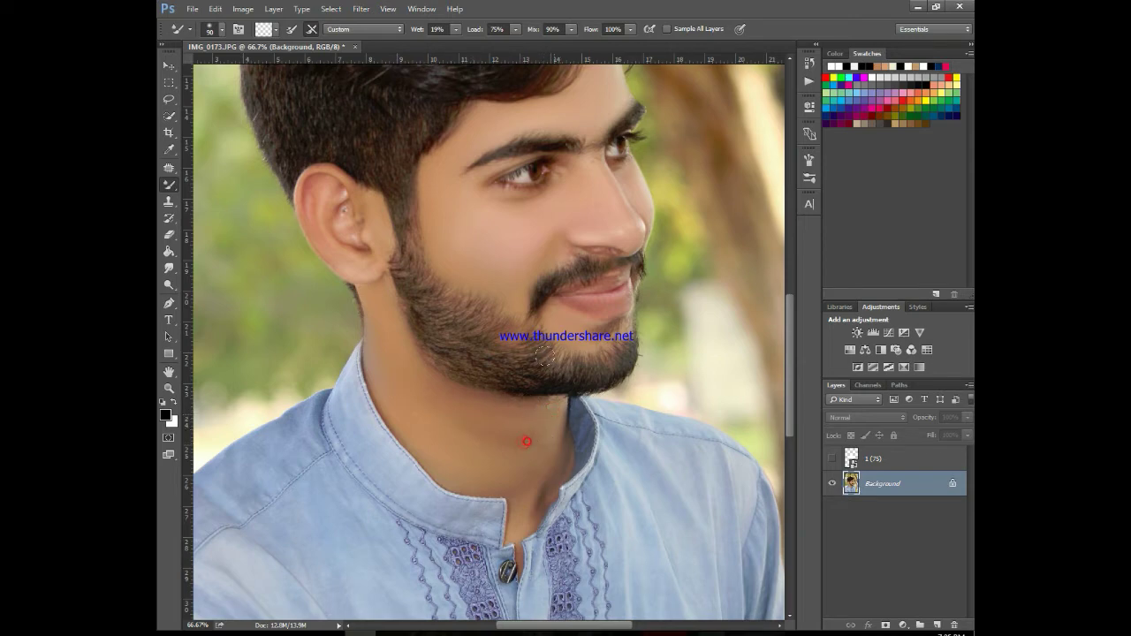
Touch up the skin on the nose and beside the eye
scroll(565, 309, up, 2)
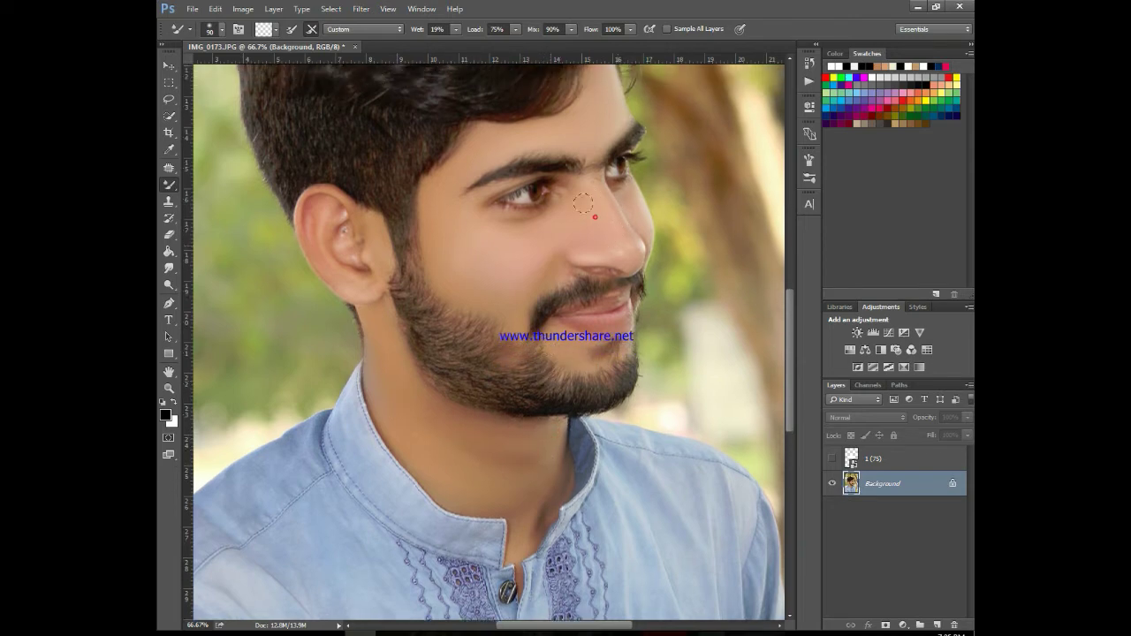
click(594, 217)
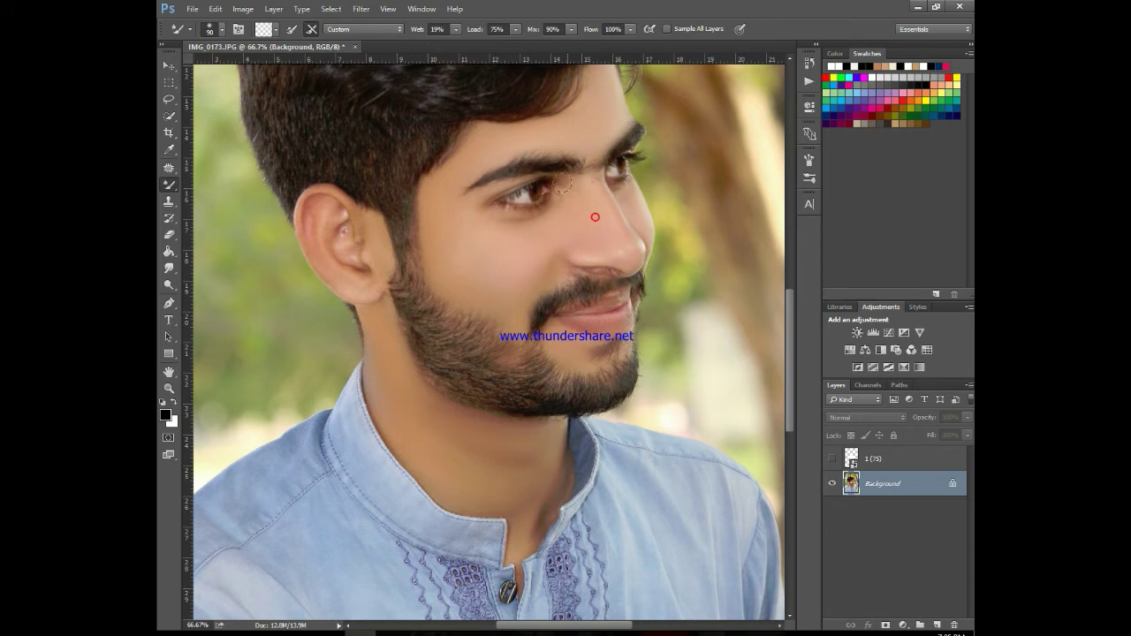
click(618, 193)
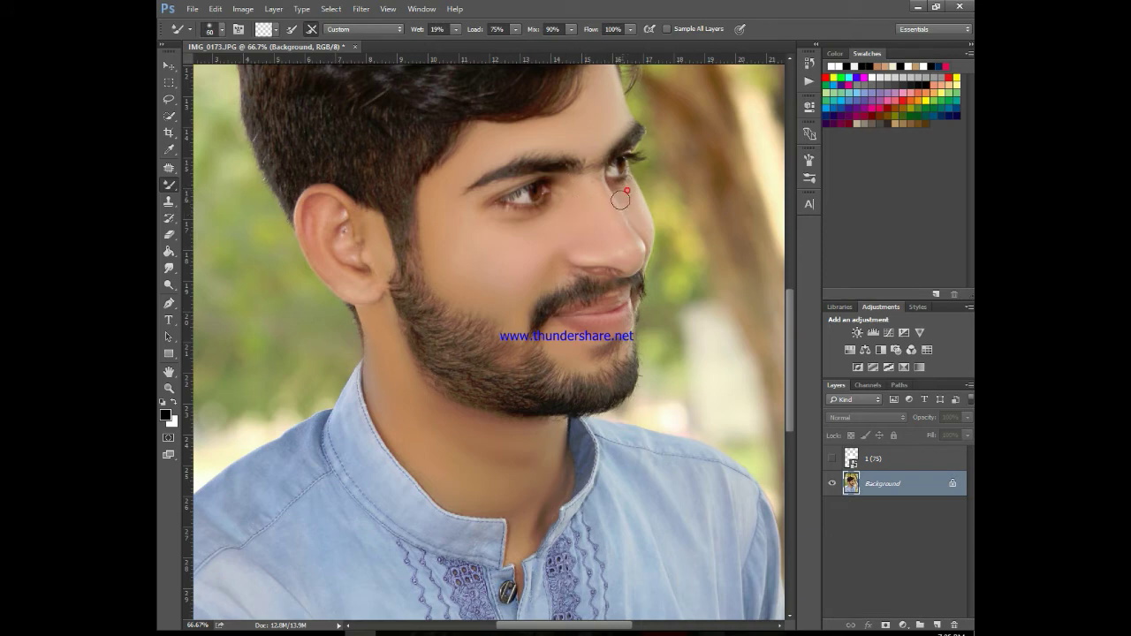
click(622, 113)
Zoom out and paint over the remaining small spot on the neck with a 70 px brush
key(ctrl+minus)
key(ctrl+minus)
key(ctrl+minus)
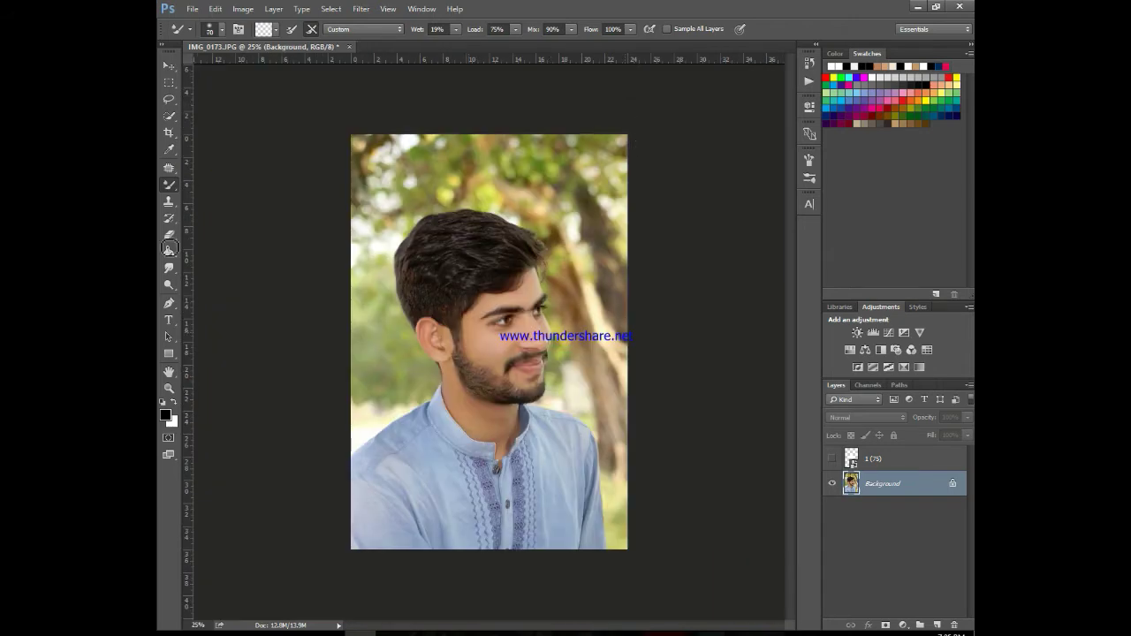
key(bracketright)
key(bracketright)
key(bracketright)
key(bracketright)
key(bracketright)
key(bracketright)
drag(474, 407, 504, 410)
Zoom in and out to review the retouched skin across the whole portrait
key(ctrl+plus)
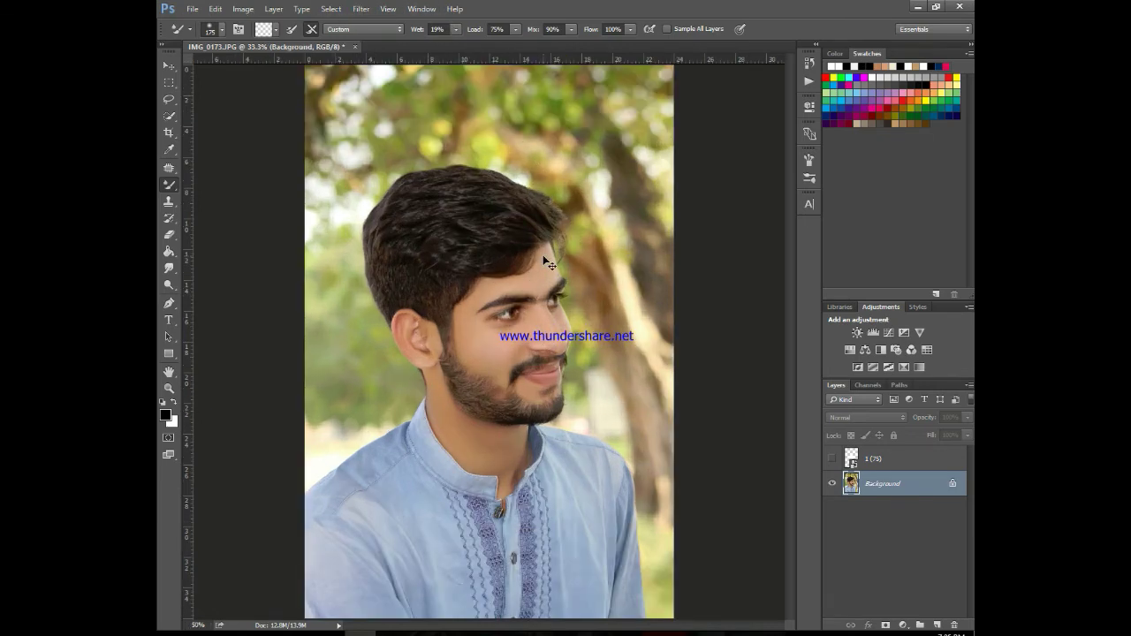
key(ctrl+plus)
key(ctrl+plus)
key(ctrl+plus)
key(ctrl+plus)
key(ctrl+plus)
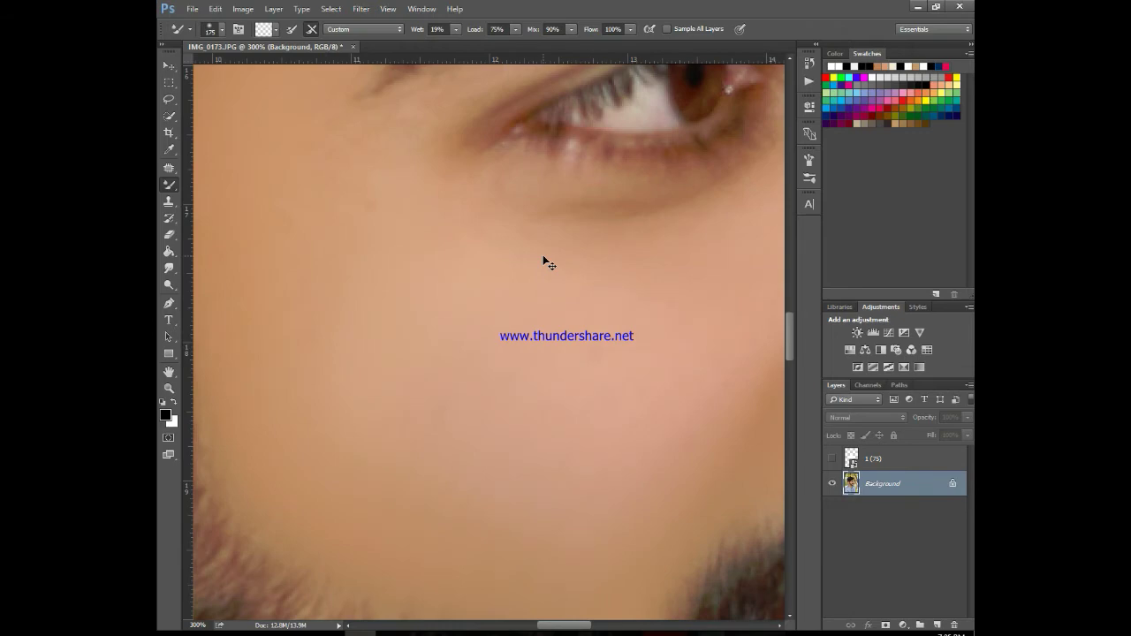
key(ctrl+minus)
key(ctrl+minus)
key(ctrl+minus)
key(ctrl+minus)
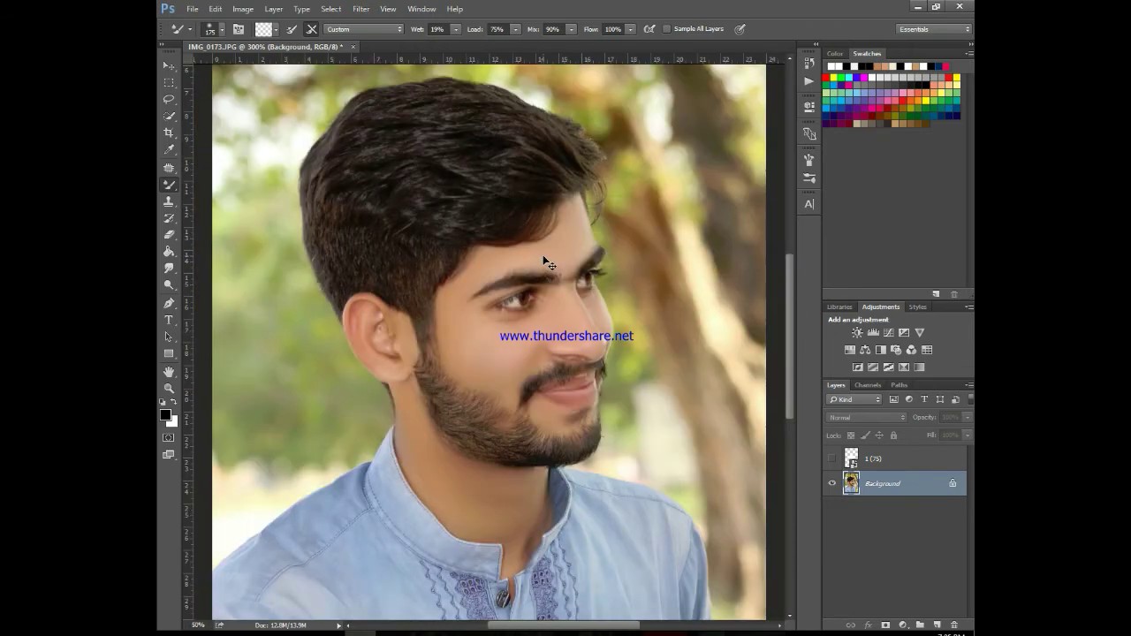
key(ctrl+minus)
key(ctrl+minus)
key(ctrl+minus)
key(ctrl+plus)
key(ctrl+plus)
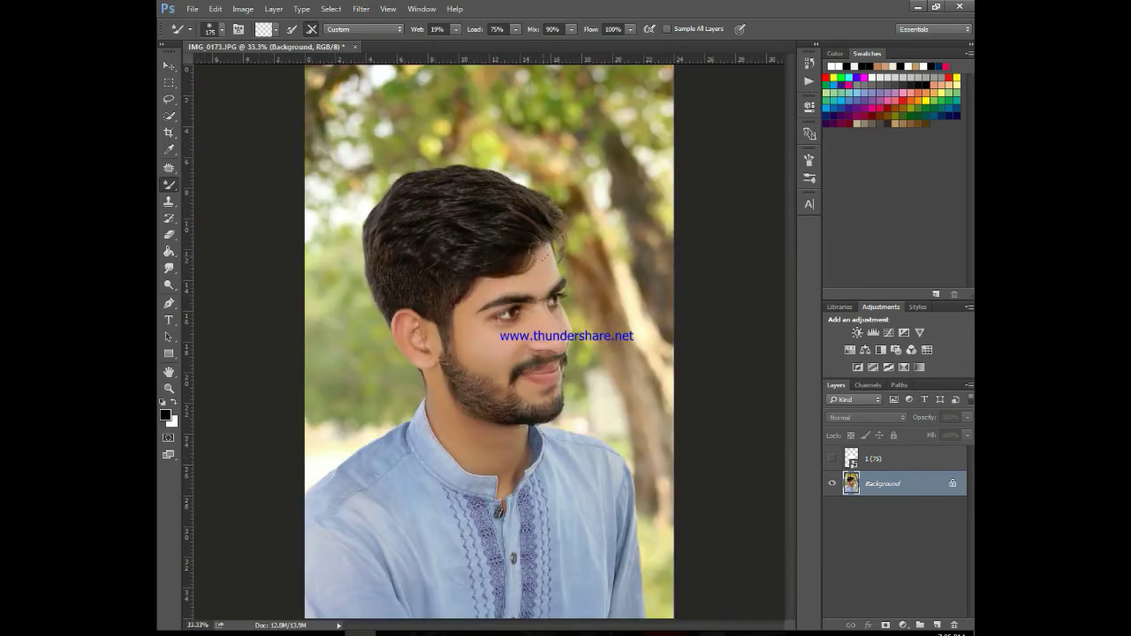
click(361, 9)
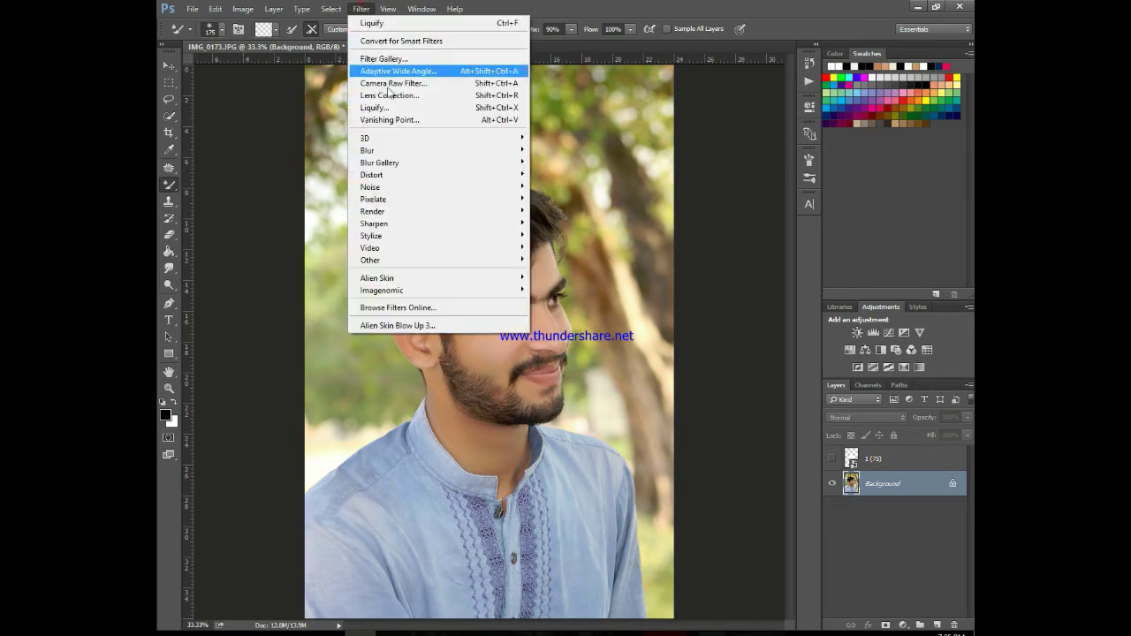
click(393, 94)
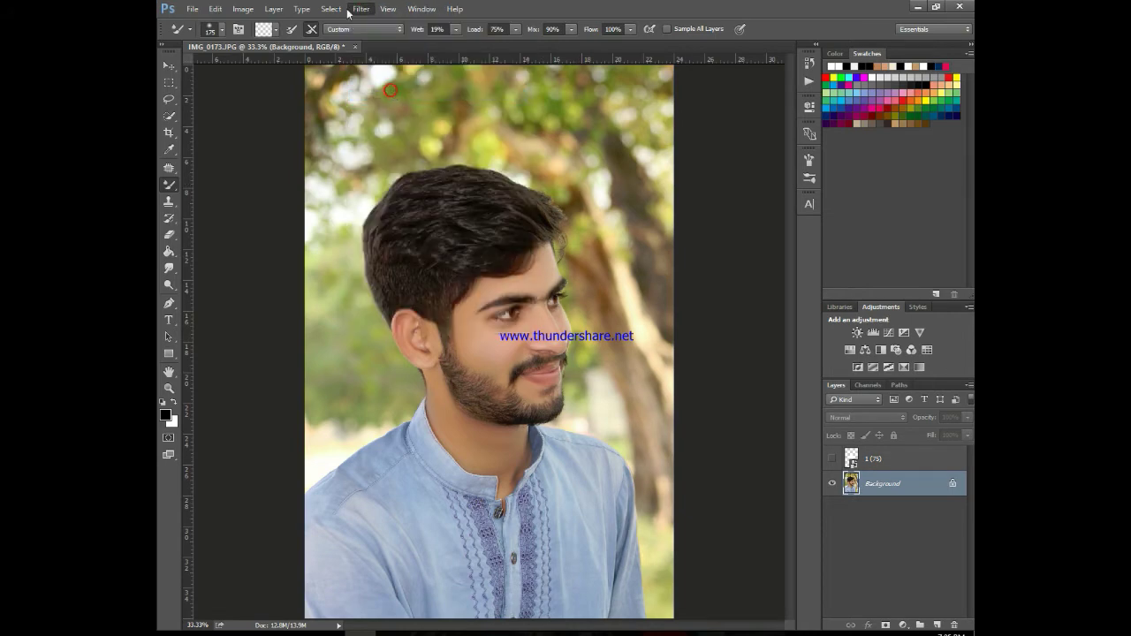
key(ctrl+shift+r)
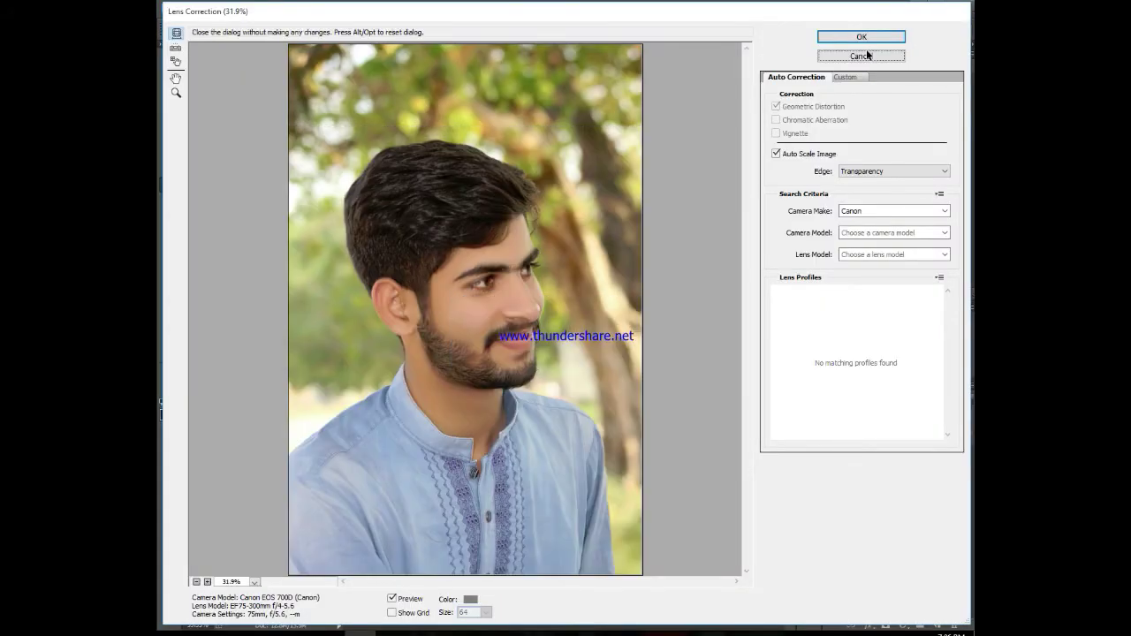
click(862, 55)
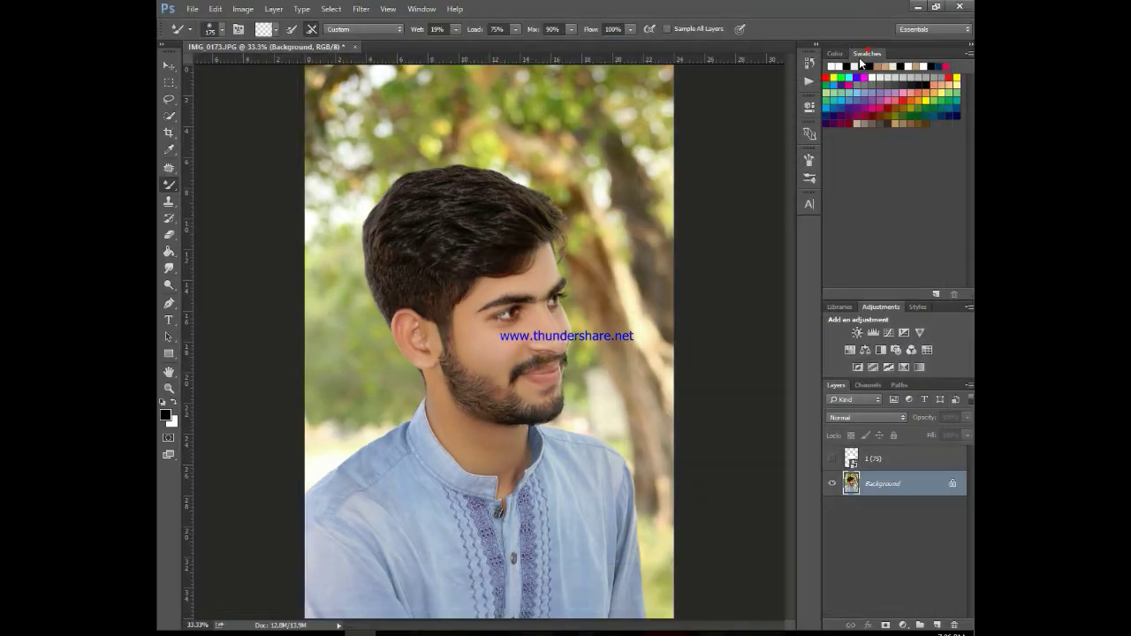
click(362, 9)
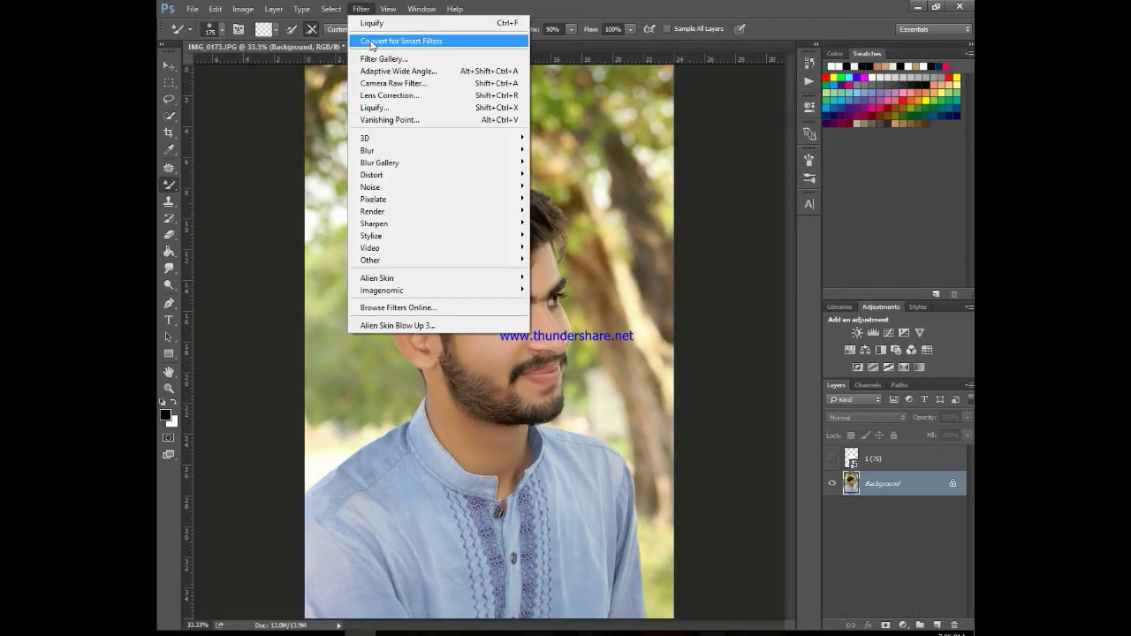
In Camera Raw Filter, lower Highlights to -22 and raise Whites to +32
click(385, 83)
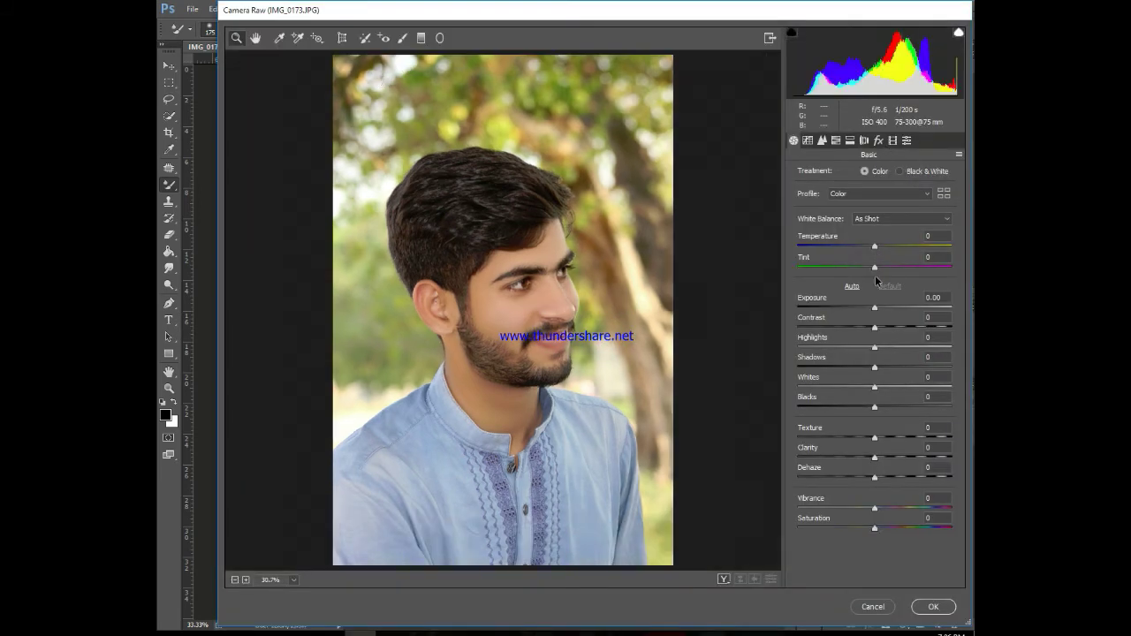
drag(875, 347, 856, 348)
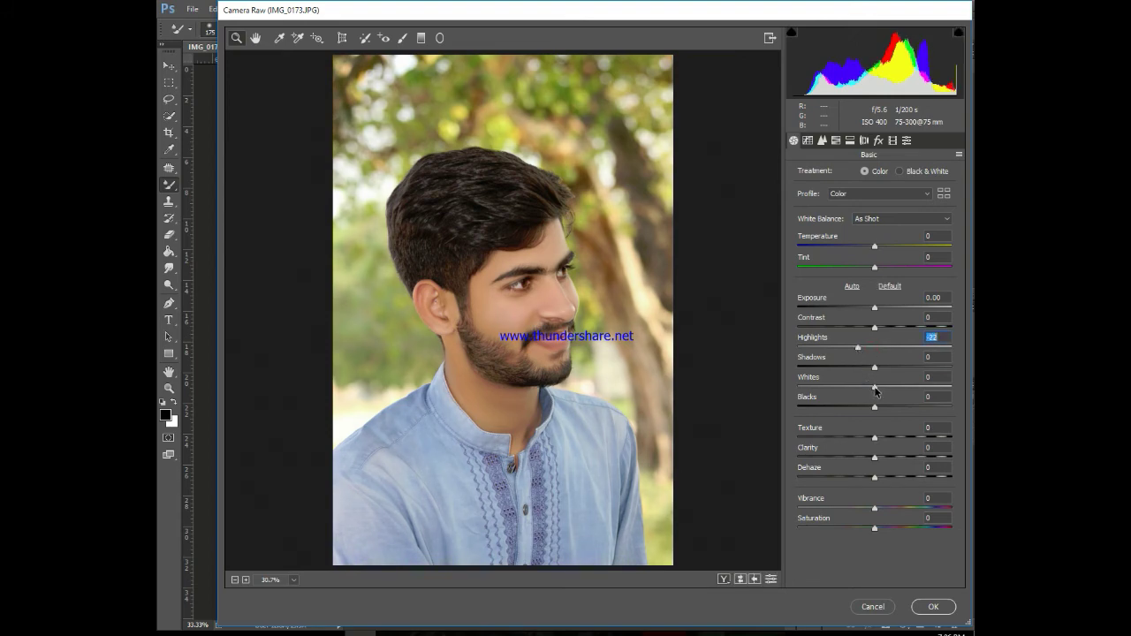
drag(875, 387, 892, 388)
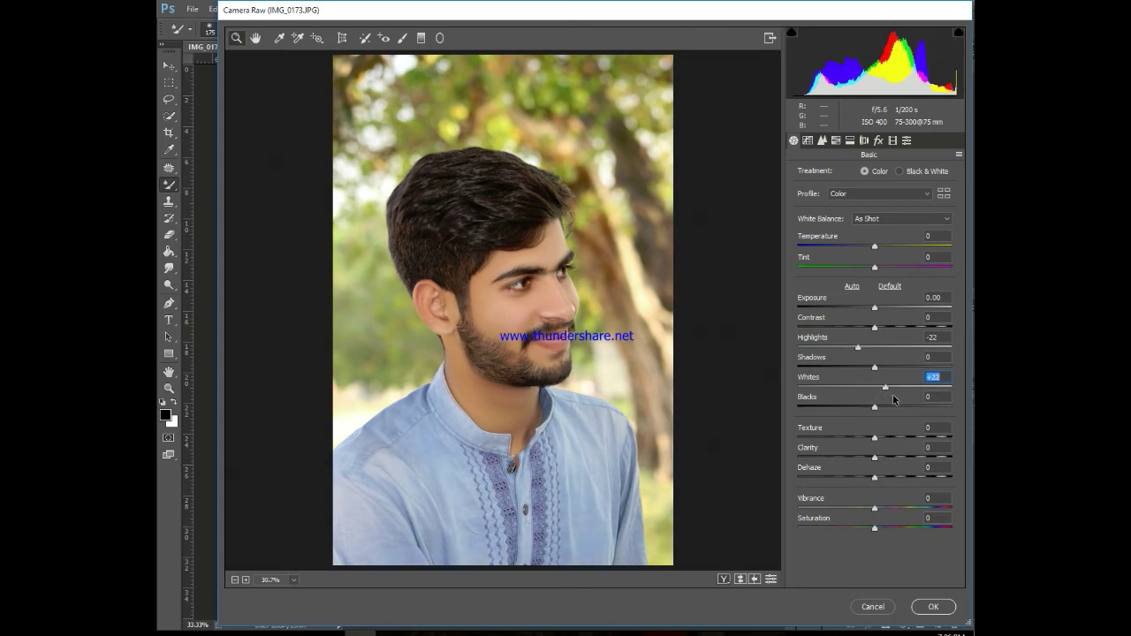
drag(888, 395, 899, 399)
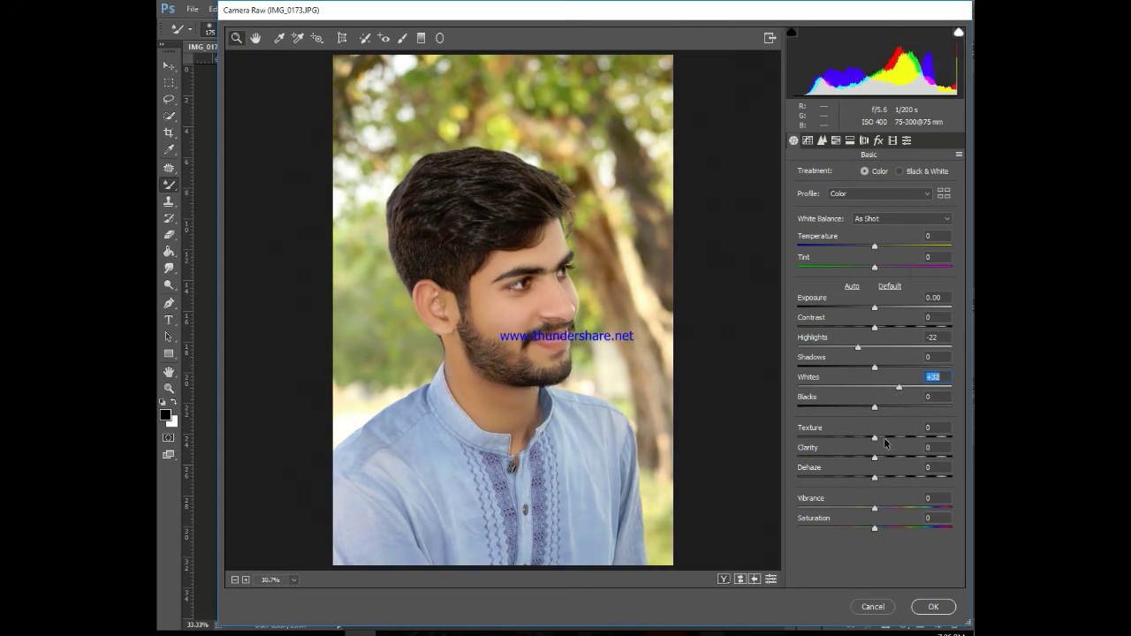
Compare the Face Whitening and PINKI CREAME presets, settling on Face Whitening
click(906, 140)
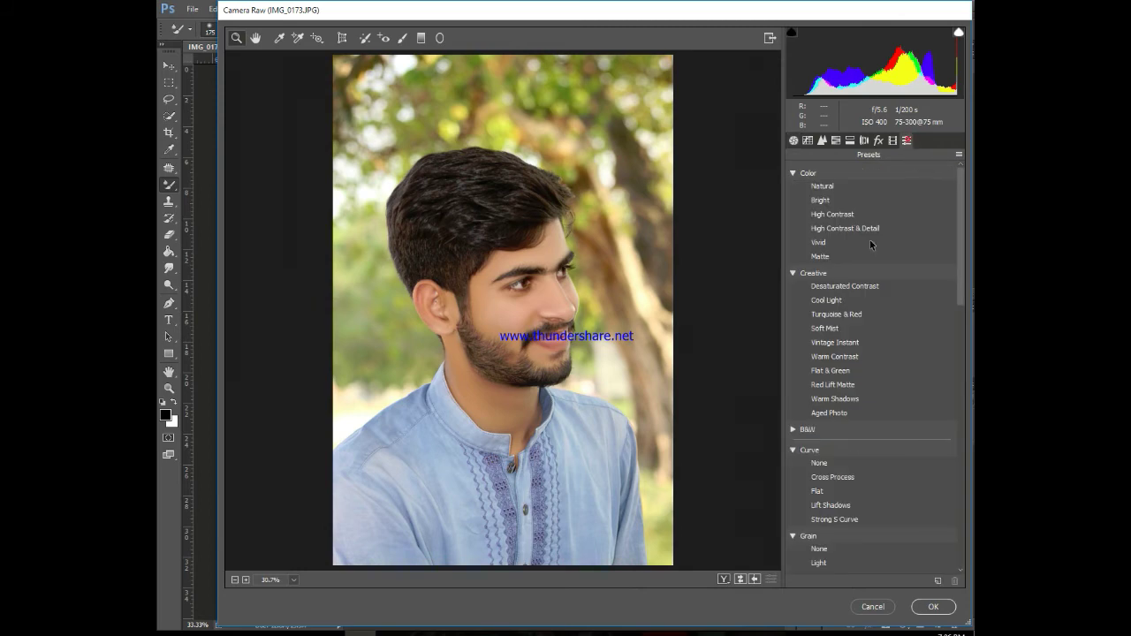
scroll(862, 221, down, 3)
scroll(853, 228, down, 3)
scroll(853, 229, down, 5)
scroll(853, 230, down, 5)
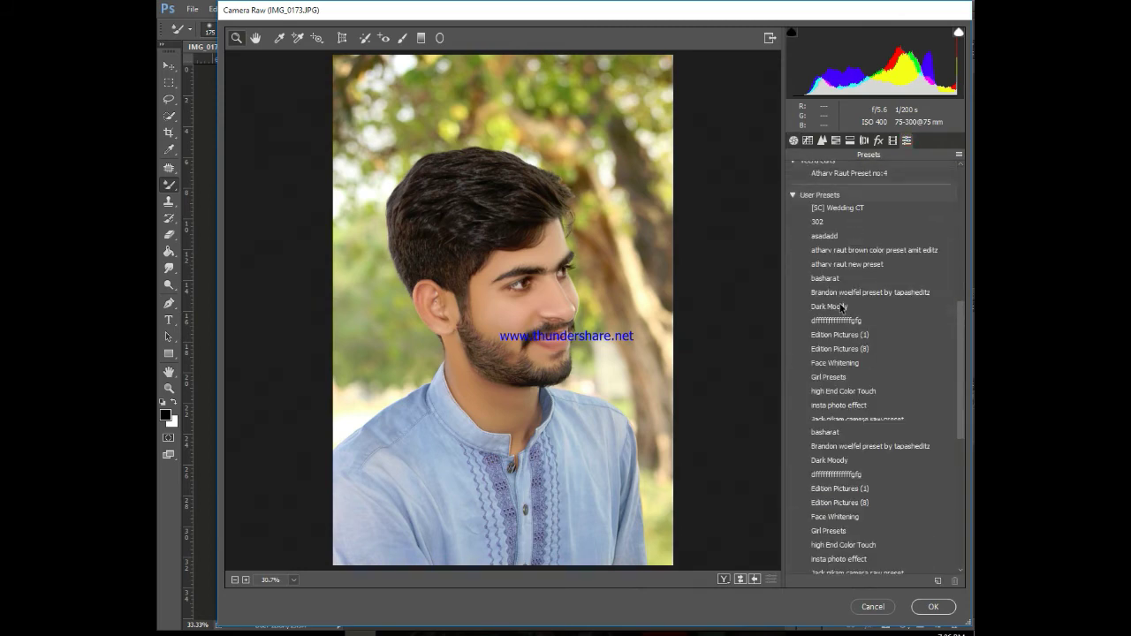
scroll(842, 316, down, 3)
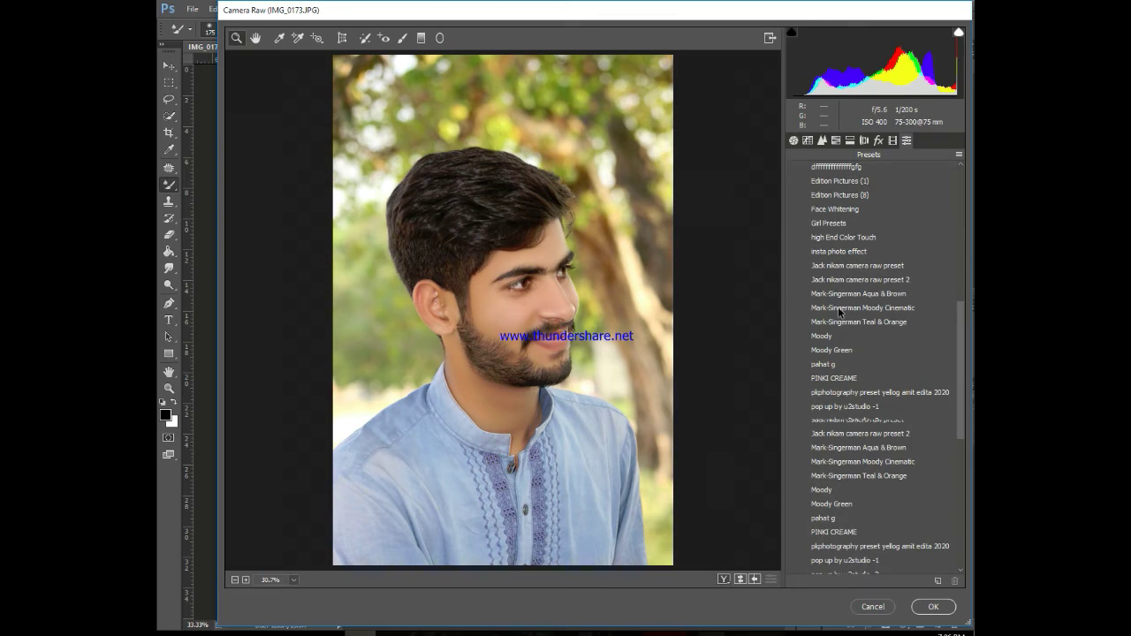
click(832, 209)
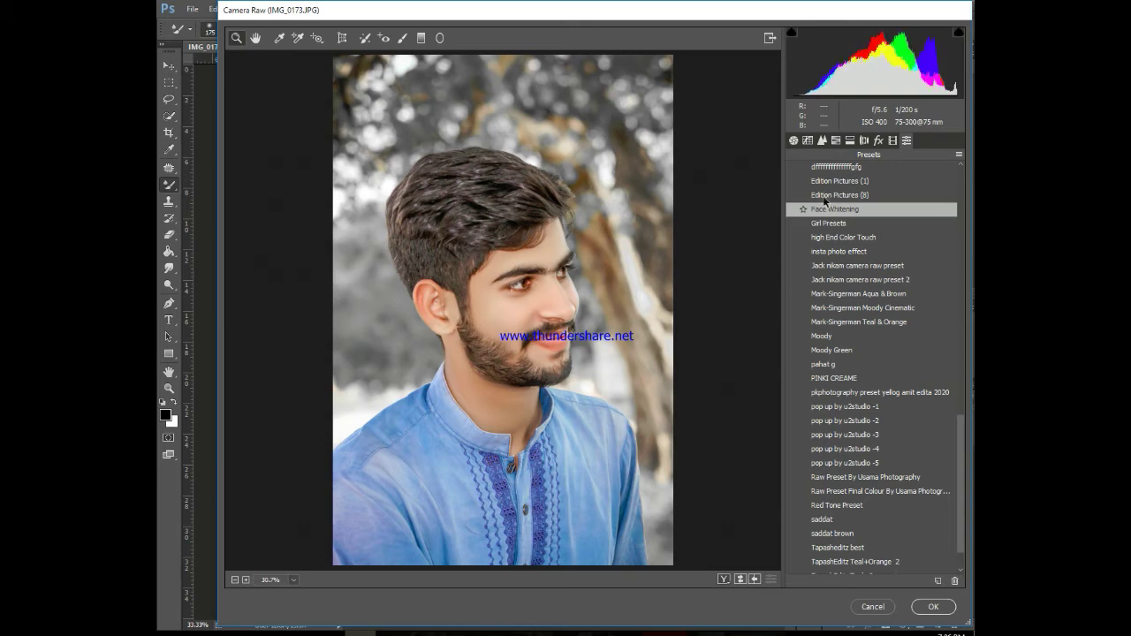
click(846, 378)
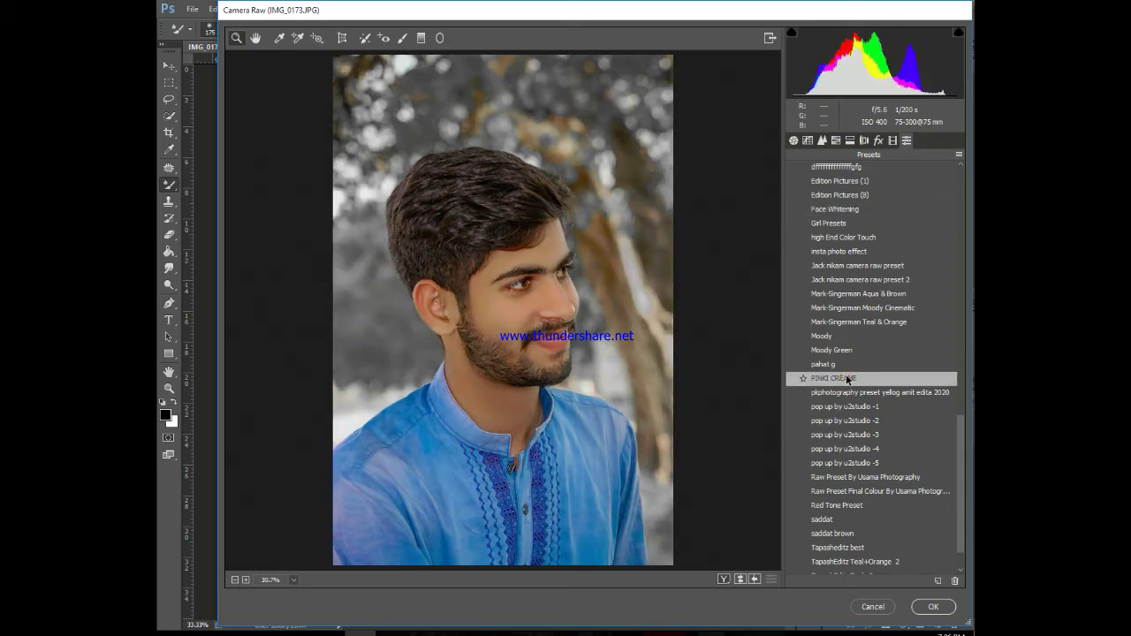
click(832, 209)
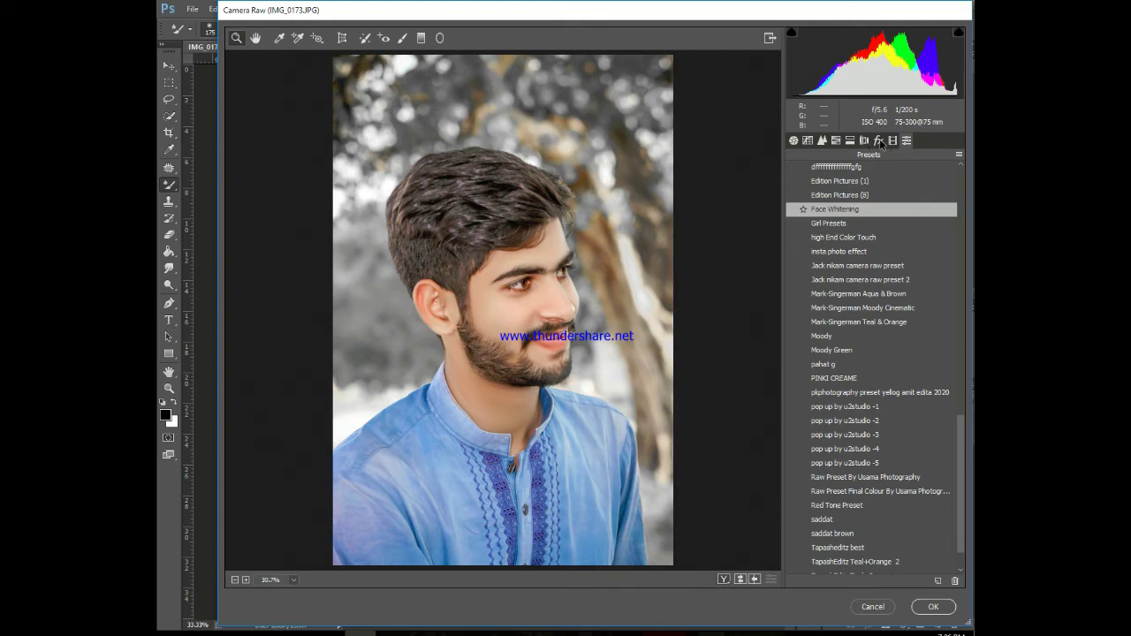
Set Post Crop Vignetting Amount to -38 and Reds saturation to +70, then apply with OK
click(879, 141)
drag(858, 307, 841, 307)
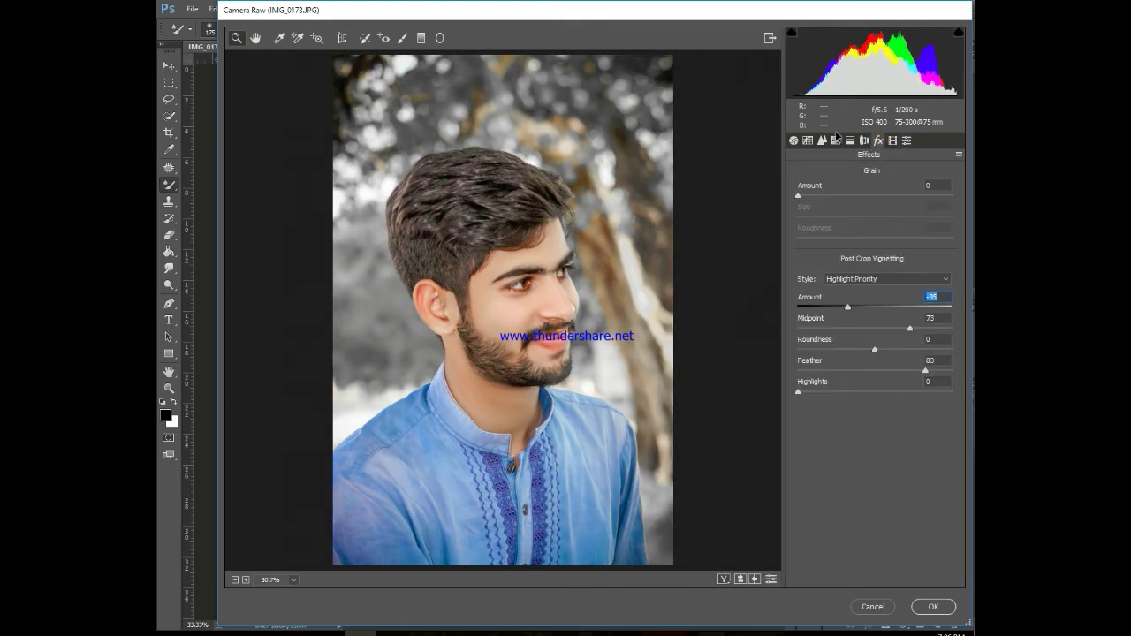
click(836, 141)
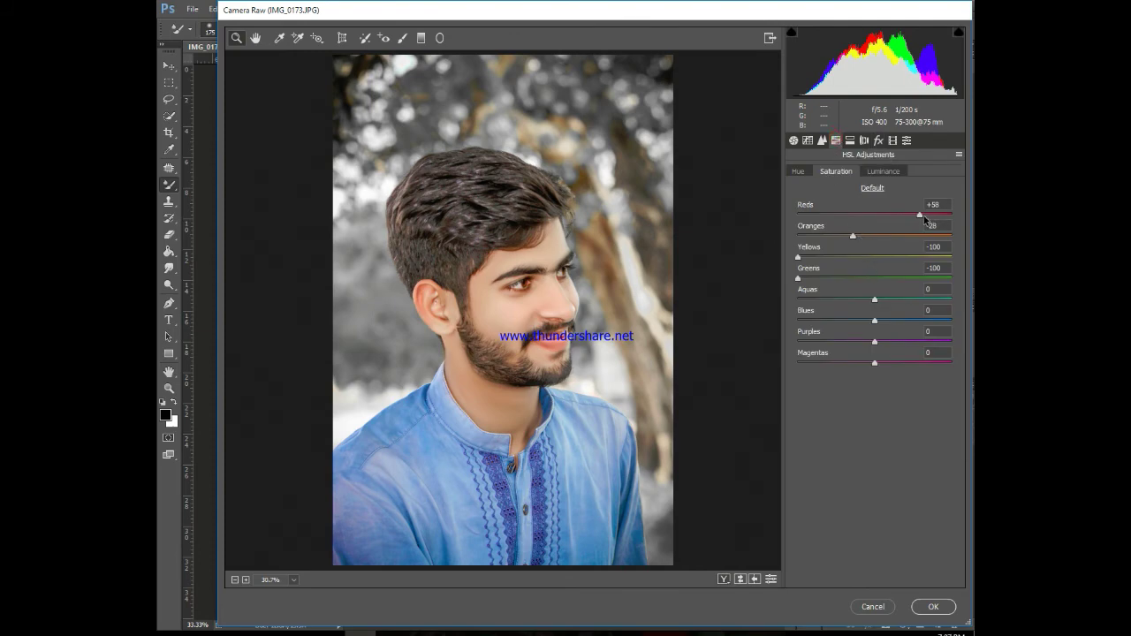
drag(924, 220, 935, 216)
click(933, 607)
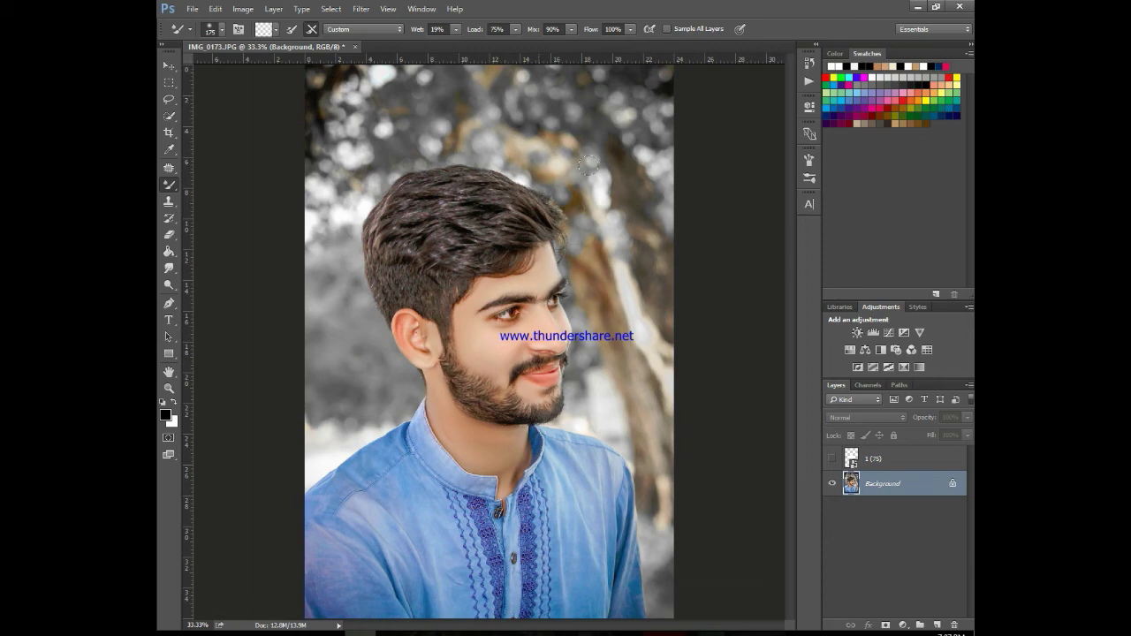
Show and select the ocean eyes text layer, transform it, and set its blend mode to Darken
click(840, 459)
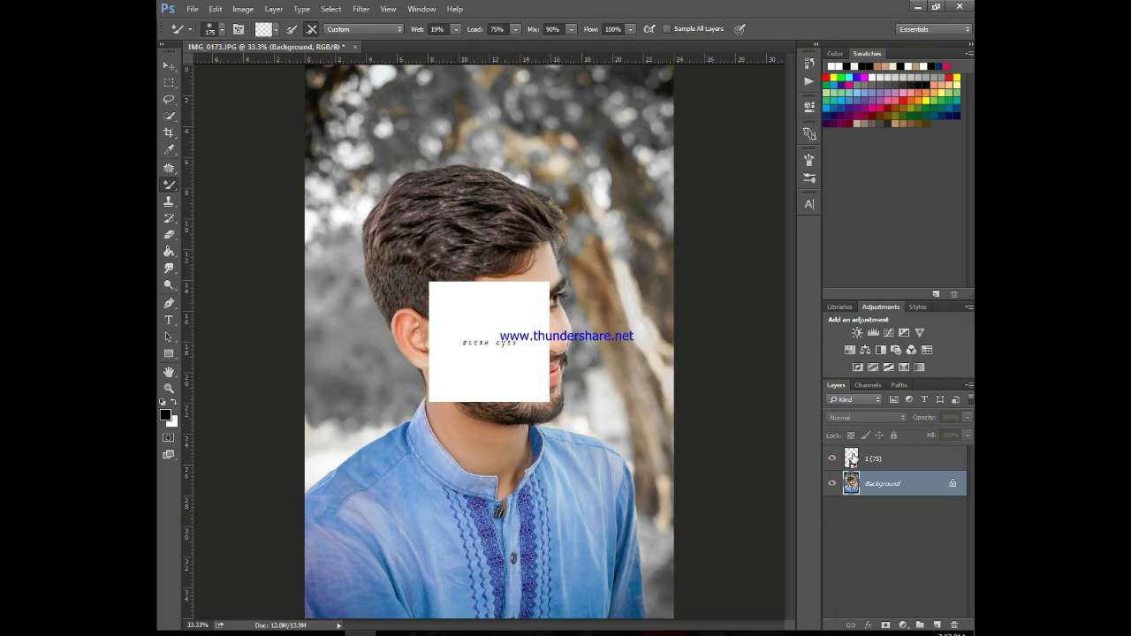
click(893, 456)
key(ctrl+t)
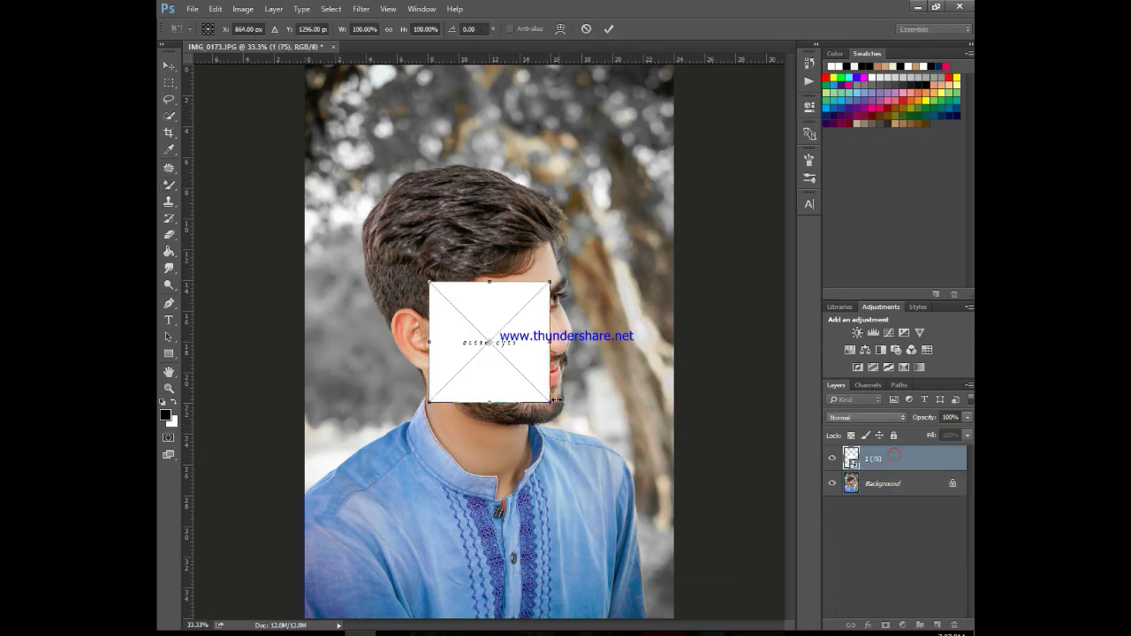
drag(543, 399, 644, 479)
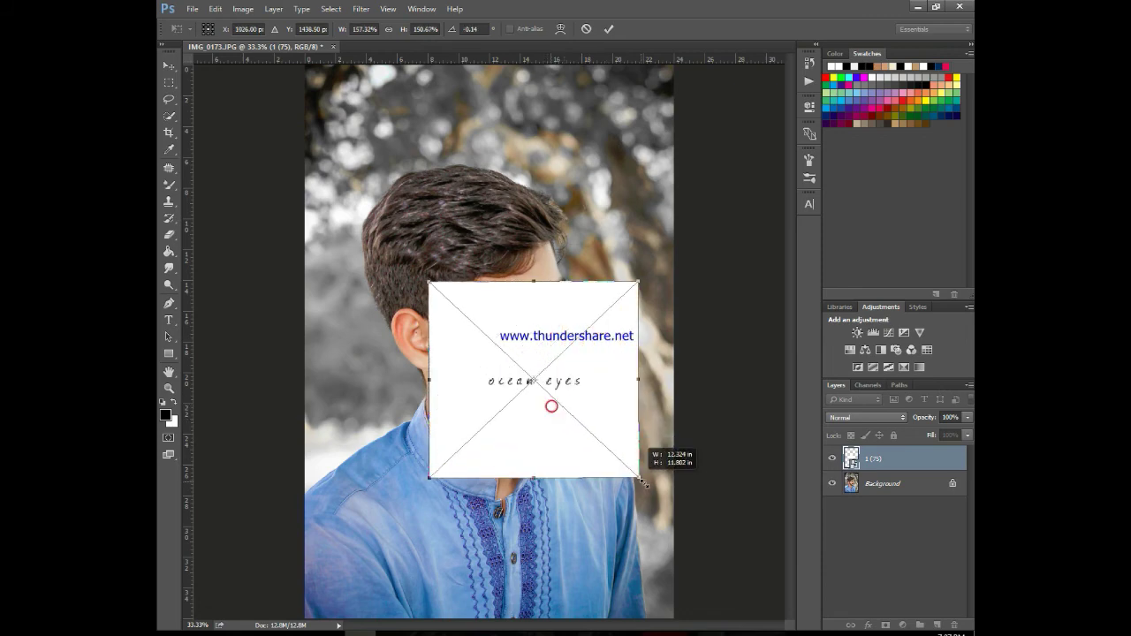
click(608, 28)
key(b)
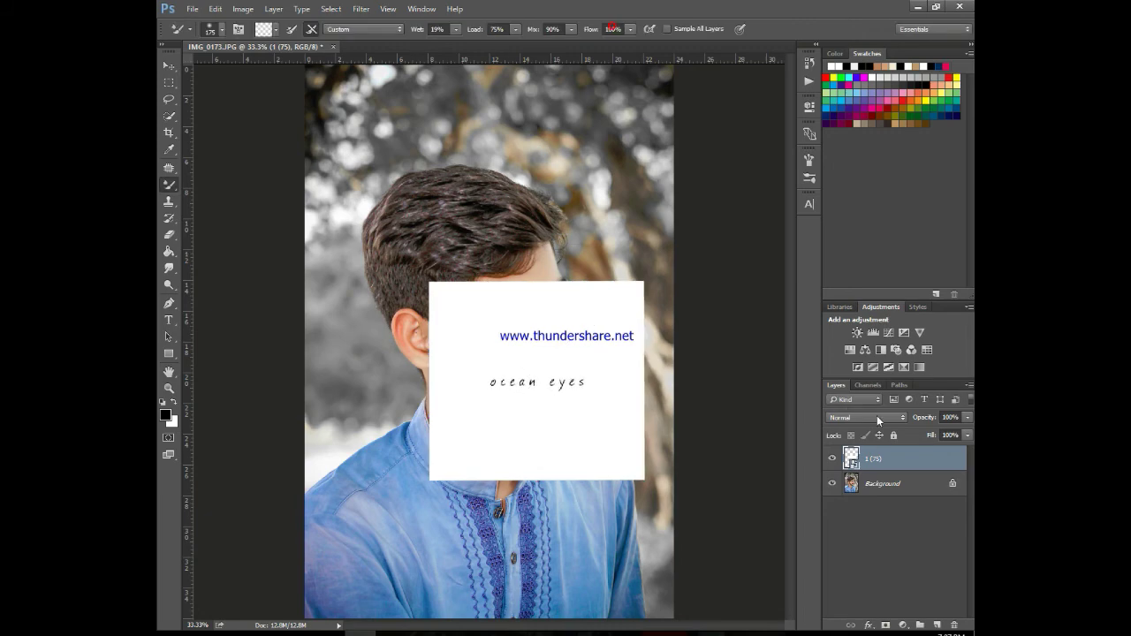
click(866, 416)
click(841, 190)
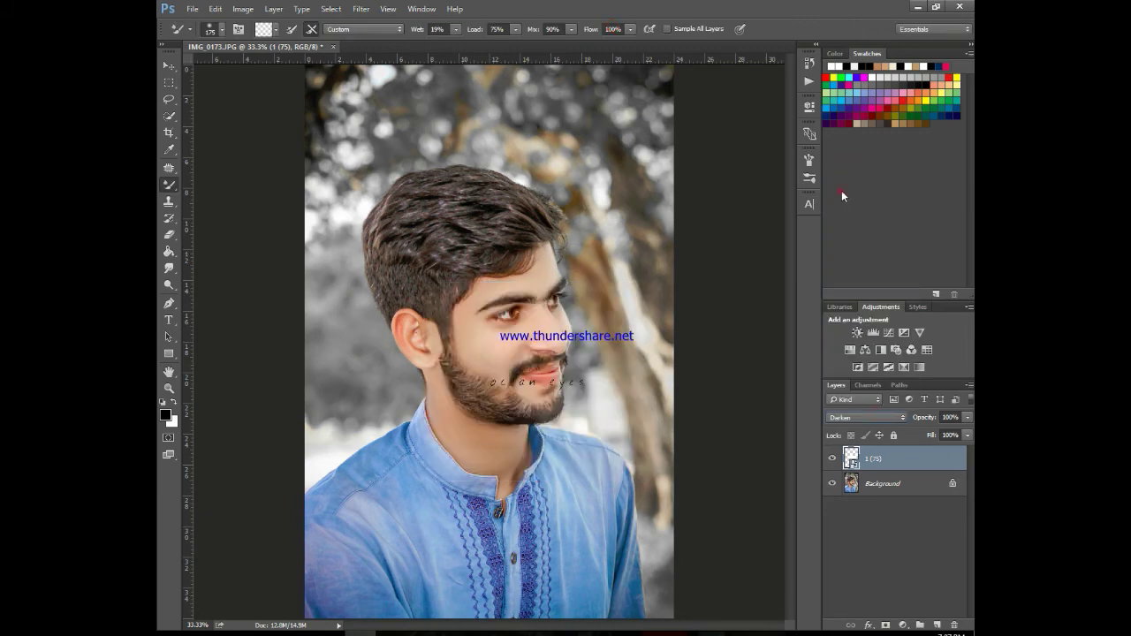
Move the ocean eyes text above the man's head and scale it up
click(597, 415)
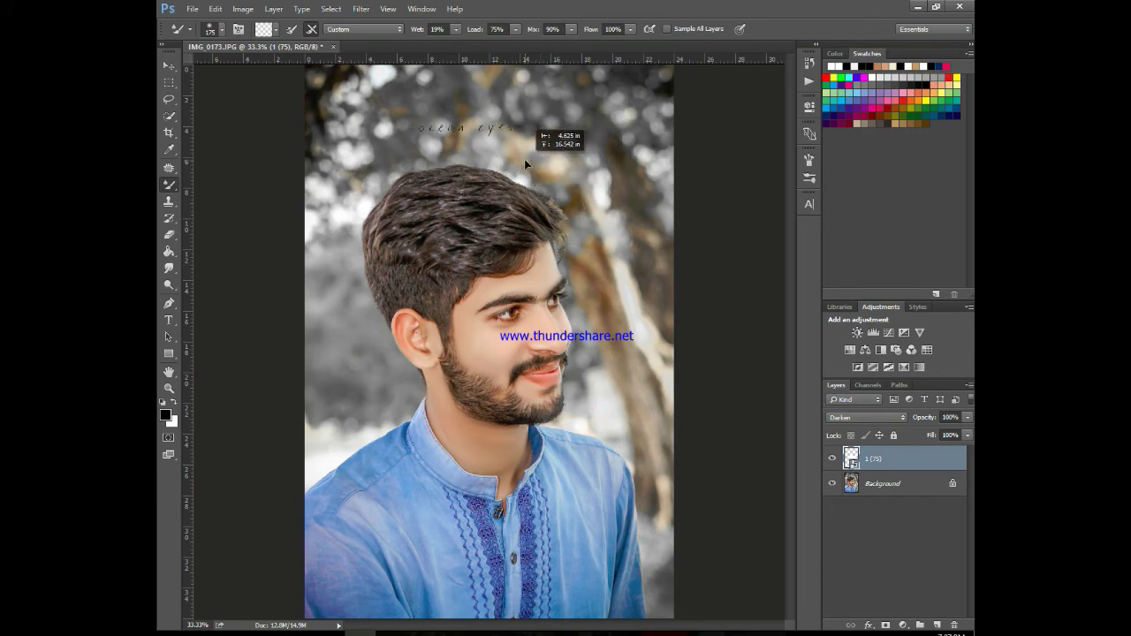
drag(569, 264, 523, 159)
key(ctrl+t)
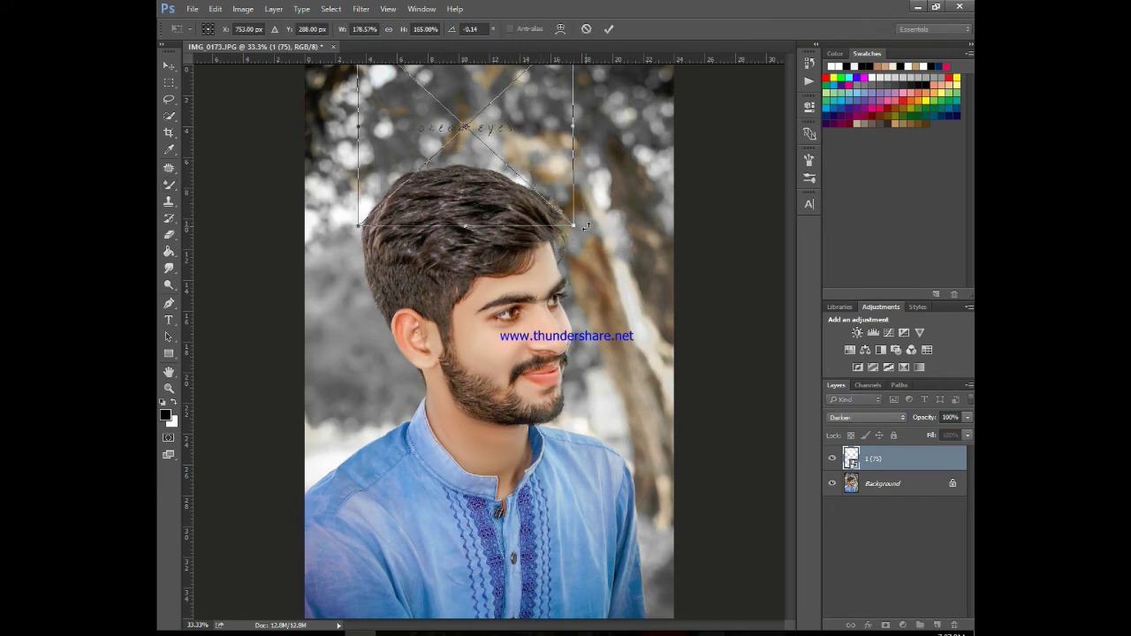
drag(584, 239, 618, 291)
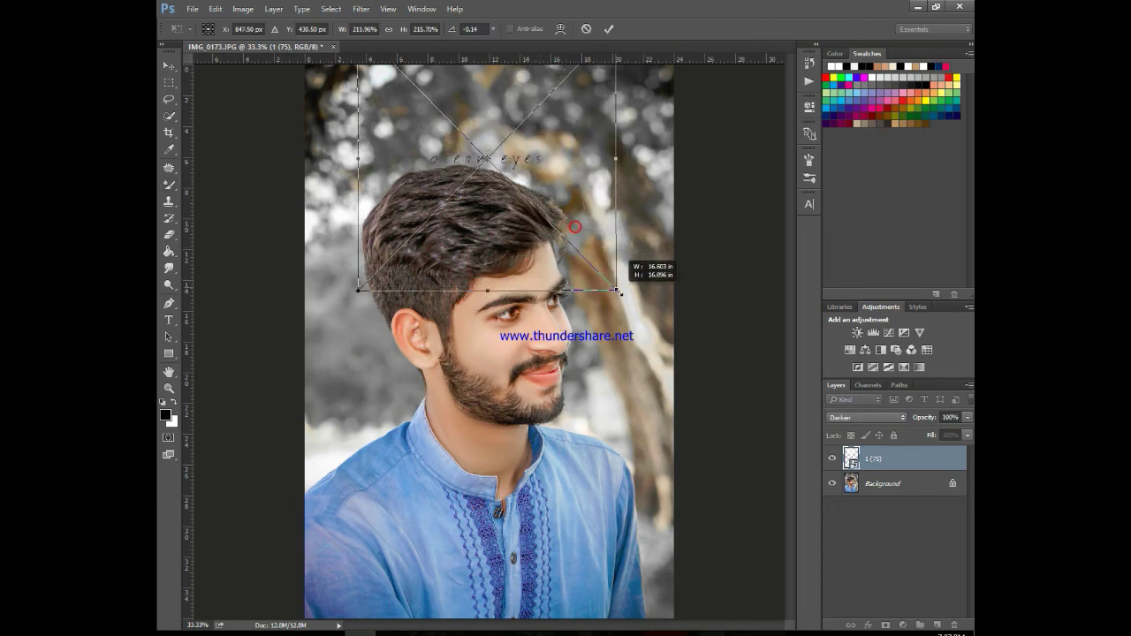
drag(576, 243, 558, 217)
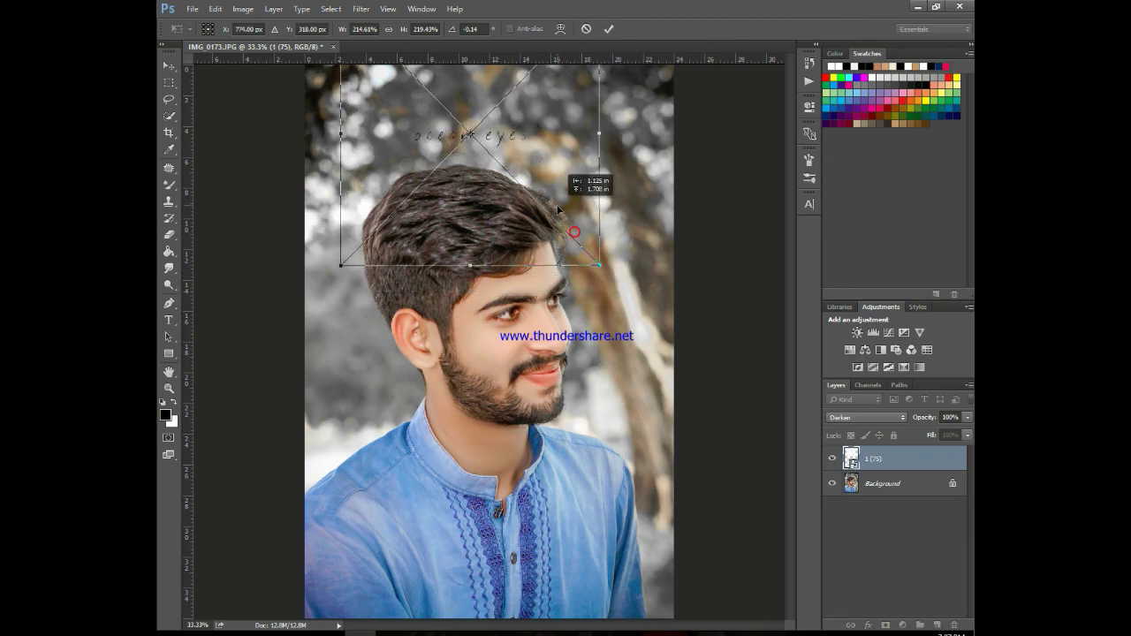
click(608, 29)
Cycle the text layer's blend mode from Multiply down to Divide, turning the lettering white
click(883, 416)
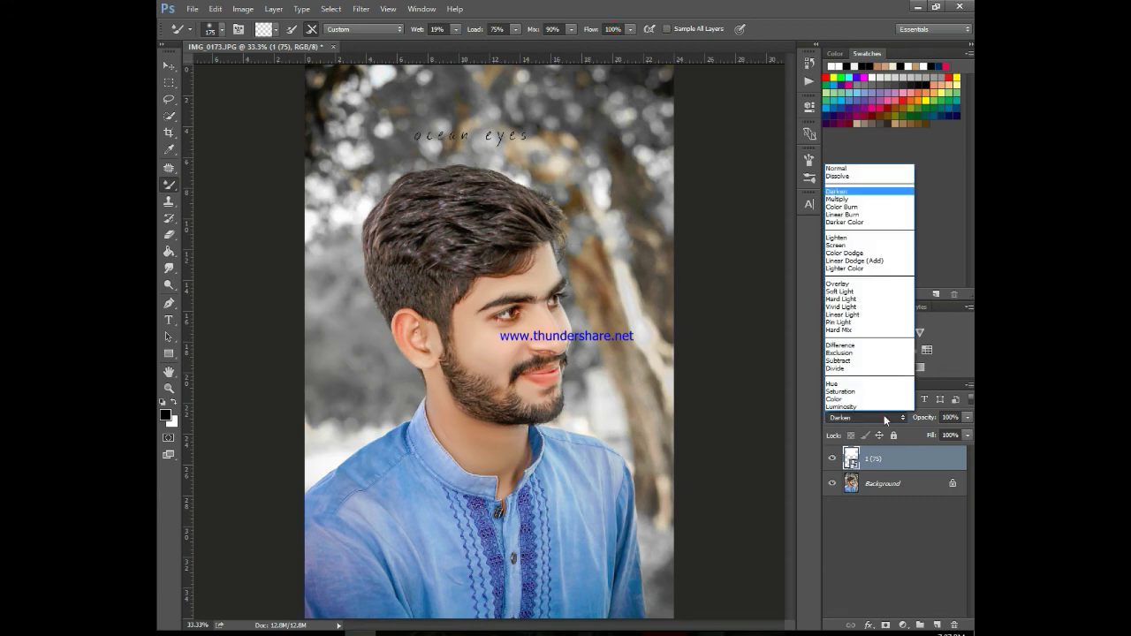
click(841, 199)
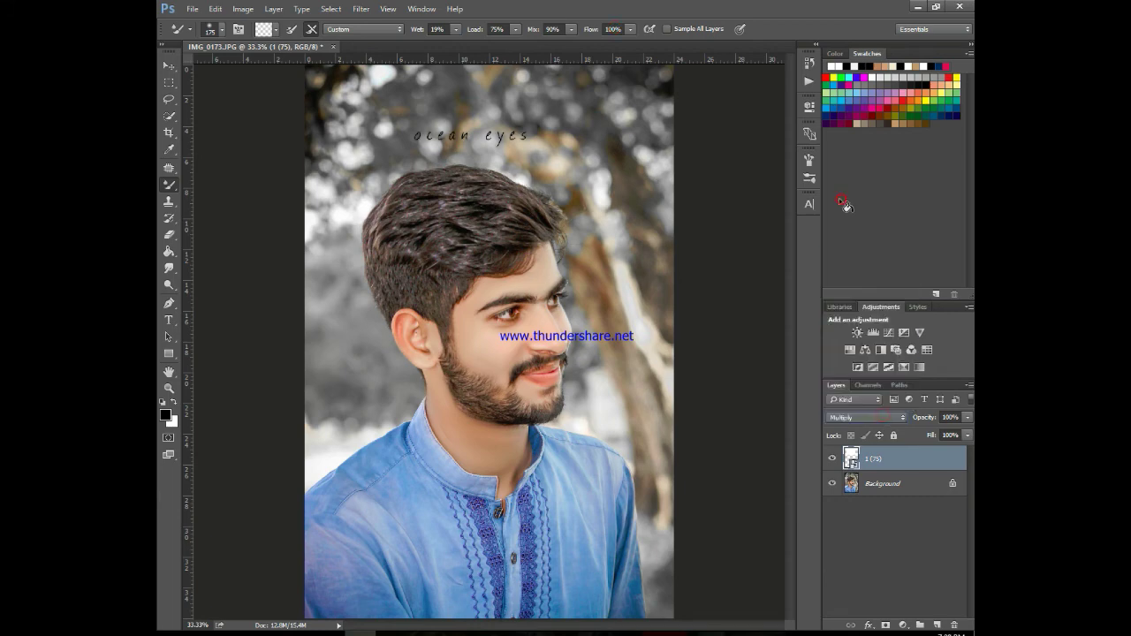
key(Down)
key(Down)
key(Down)
key(Down)
key(Down)
key(Down)
key(Down)
key(Down)
key(Down)
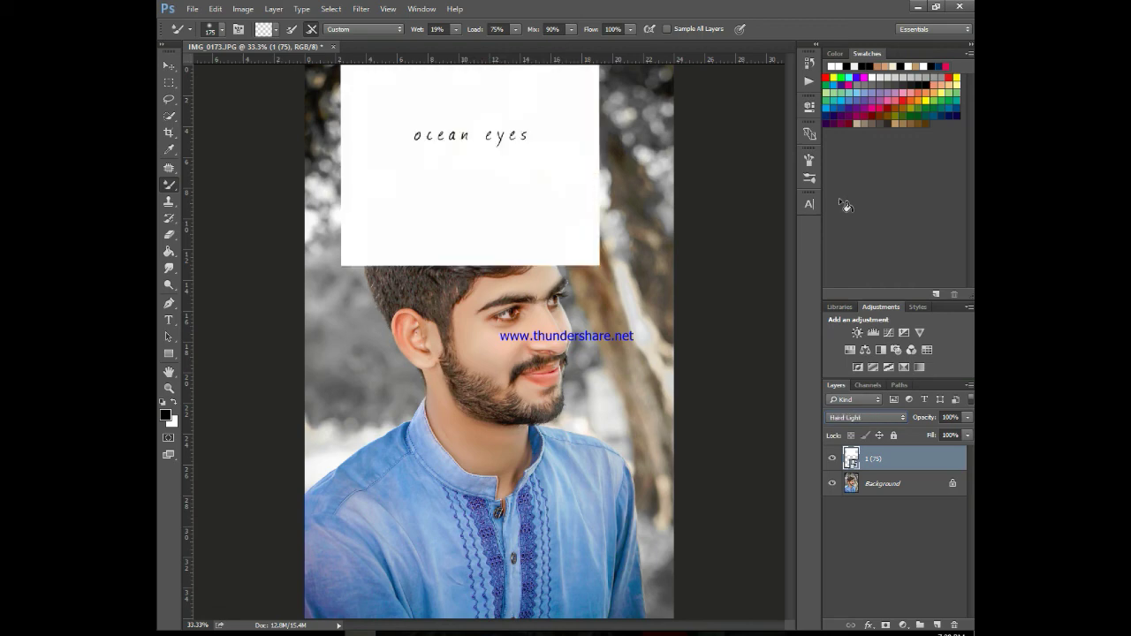
key(Down)
key(Down)
key(Down)
key(Down)
key(Down)
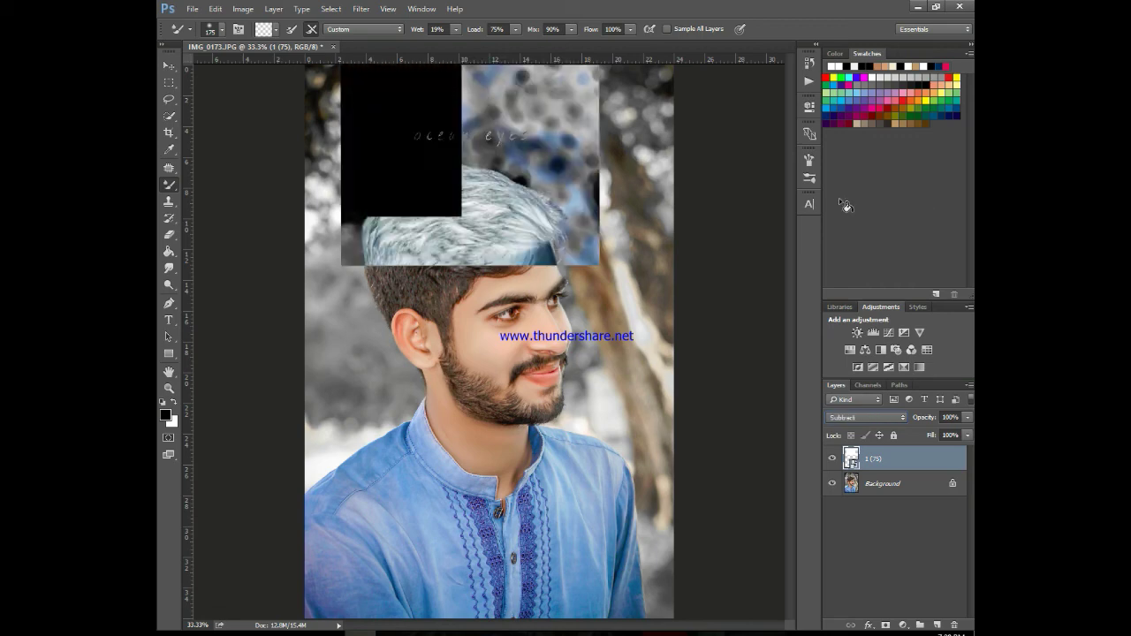
key(Down)
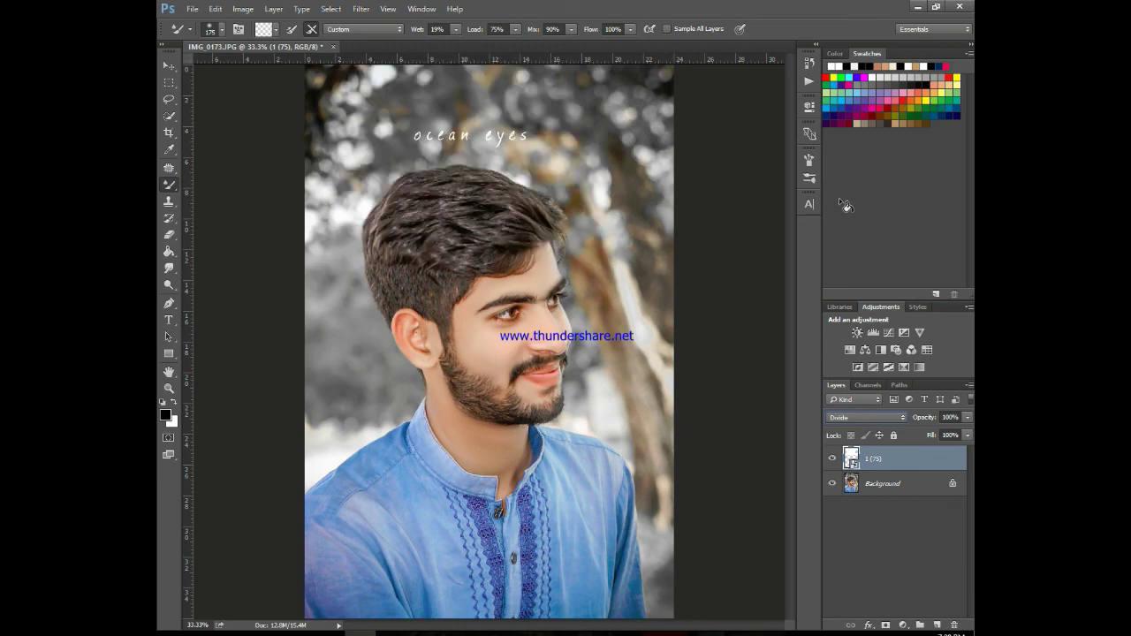
key(ctrl+t)
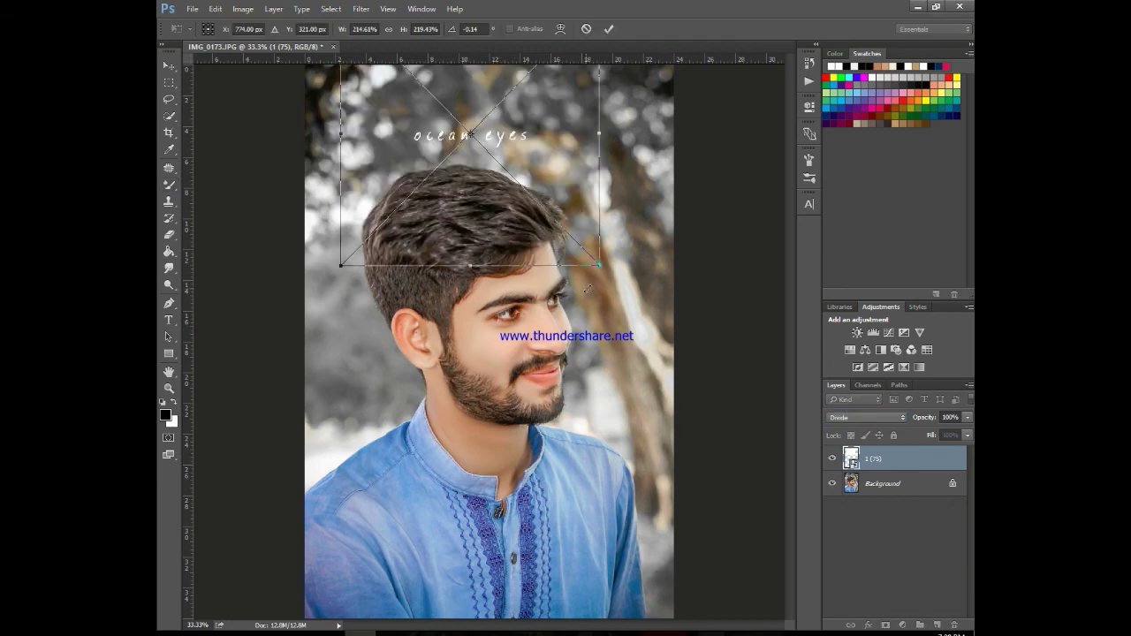
Widen the 'ocean eyes' text, tilt it slightly, raise it above the head, and commit the transform
mouse_move(600, 265)
mouse_down()
mouse_move(635, 266)
mouse_move(672, 308)
mouse_up()
drag(594, 174, 565, 125)
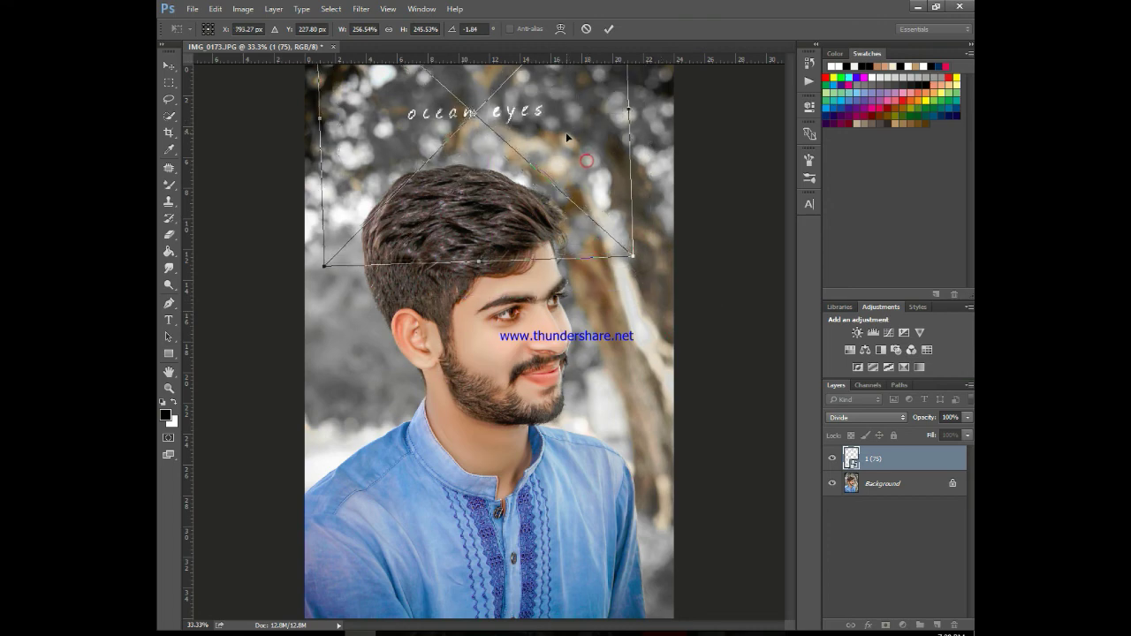
click(608, 29)
click(167, 184)
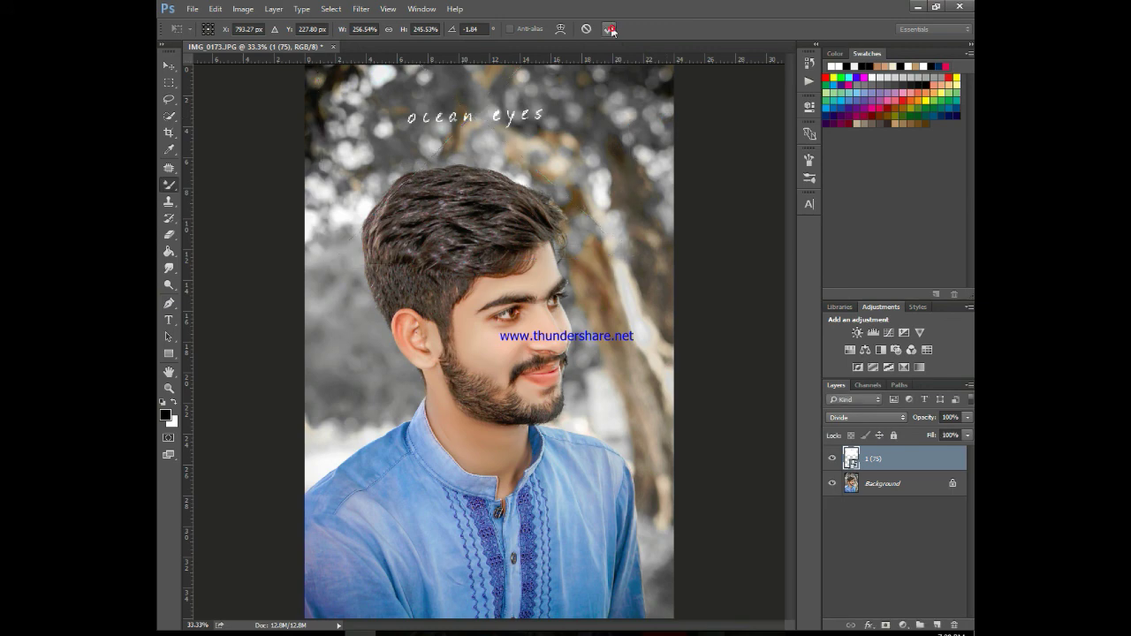
right_click(168, 184)
Rasterize the 'ocean eyes' text layer and merge it into the Background layer
click(219, 183)
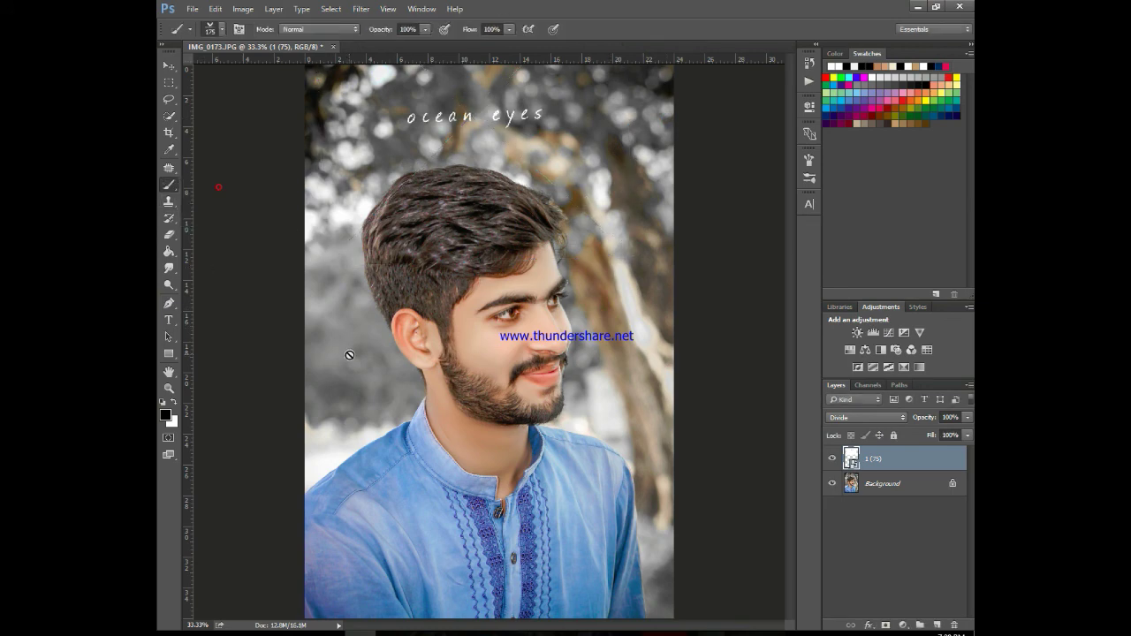
click(349, 354)
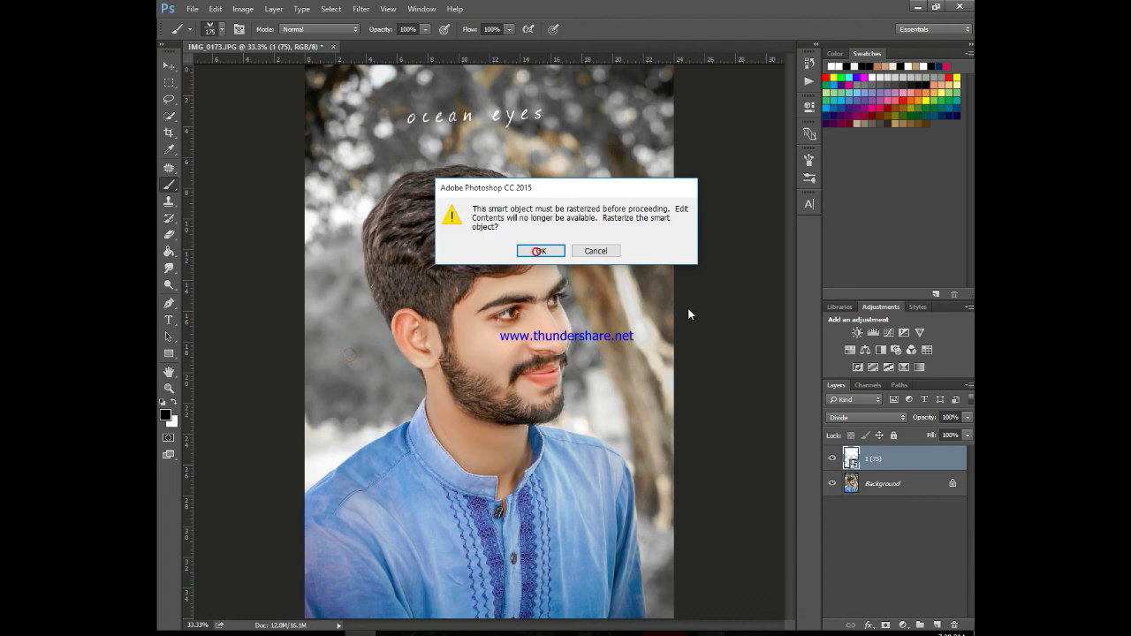
click(539, 251)
shift+click(889, 482)
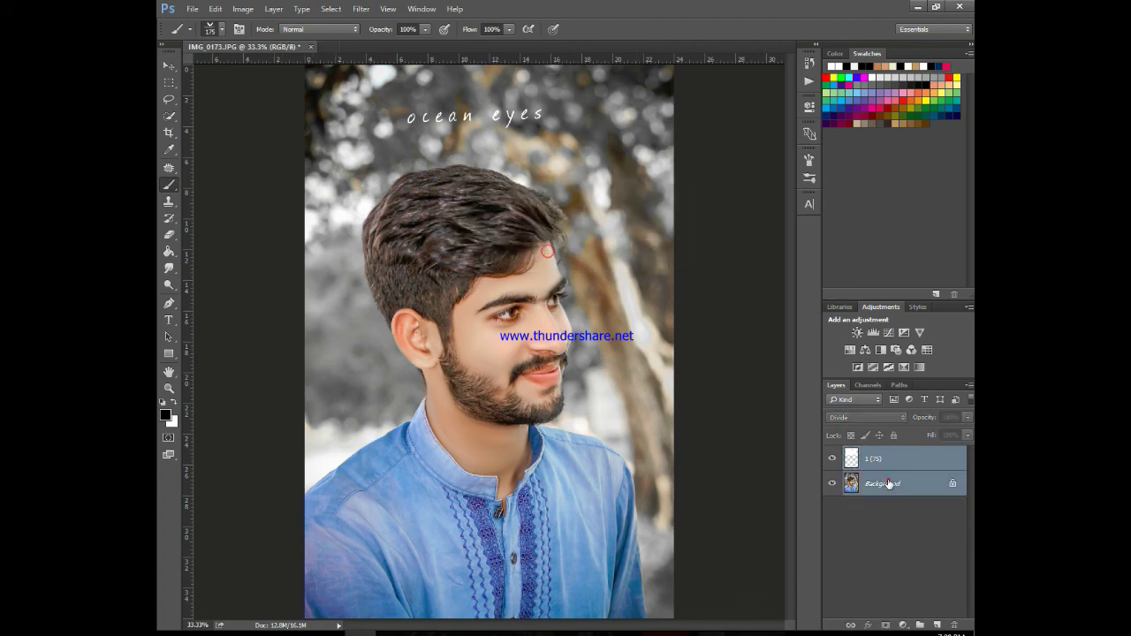
key(ctrl+e)
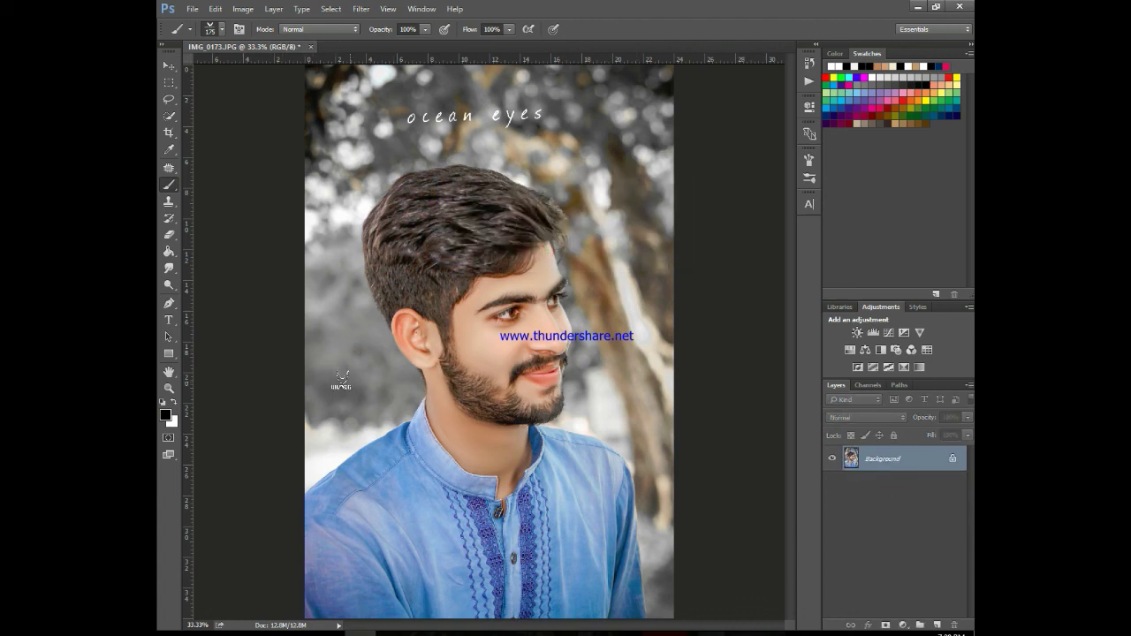
Stamp the logo brush in white on the photo left of the beard, replacing the dark stamp
click(341, 378)
key(ctrl+z)
click(174, 402)
click(341, 382)
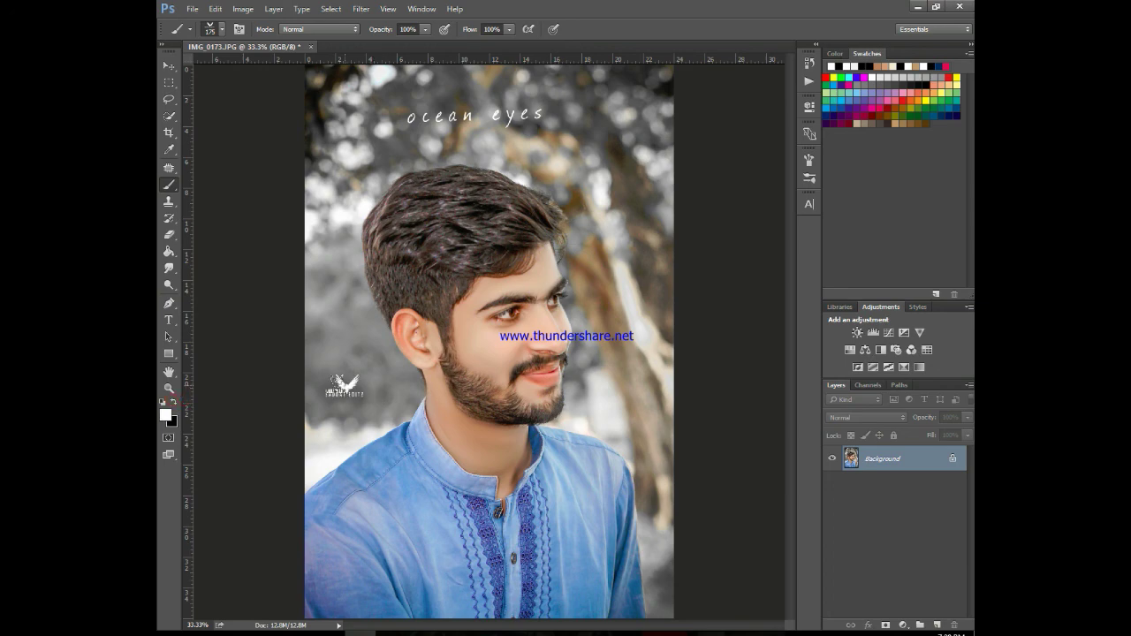